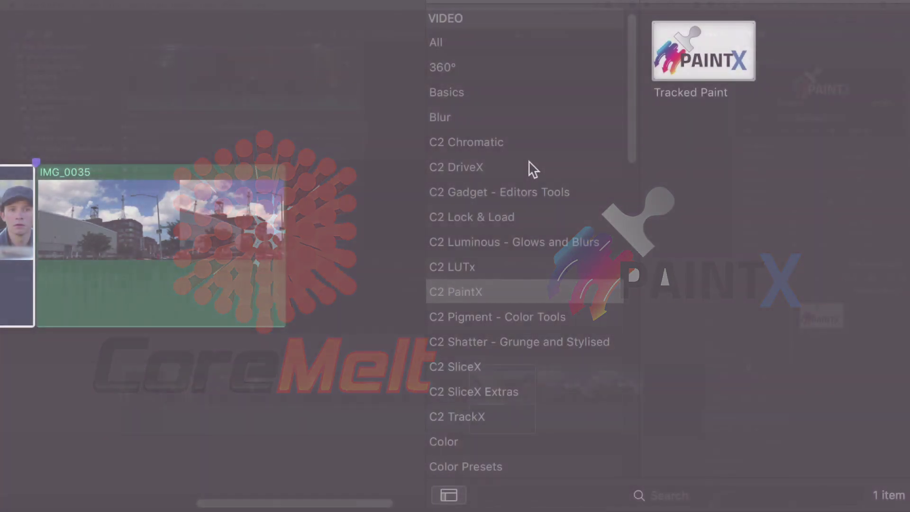
# Browse the CoreMelt video effect categories, from C2 DriveX through C2 TrackX and C2 Chromatic, finishing on C2 PaintX
pyautogui.click(530, 166)
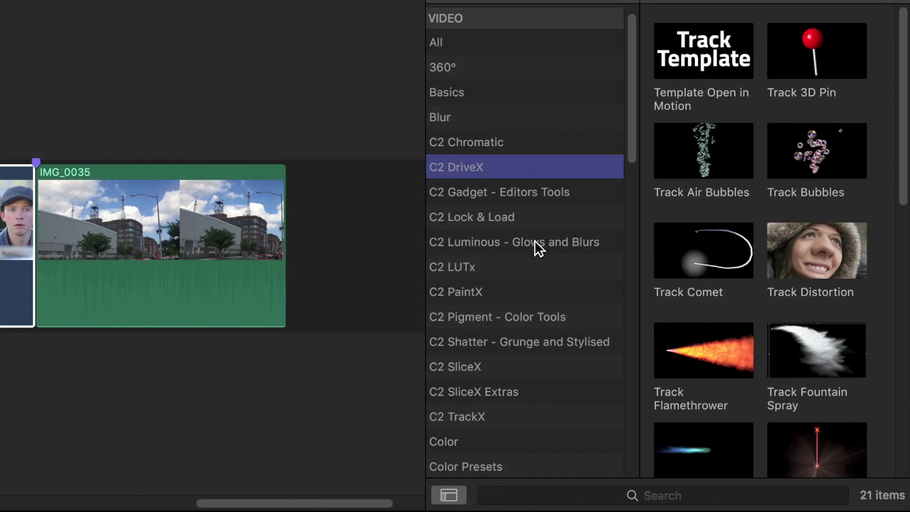
pyautogui.click(545, 219)
pyautogui.click(545, 367)
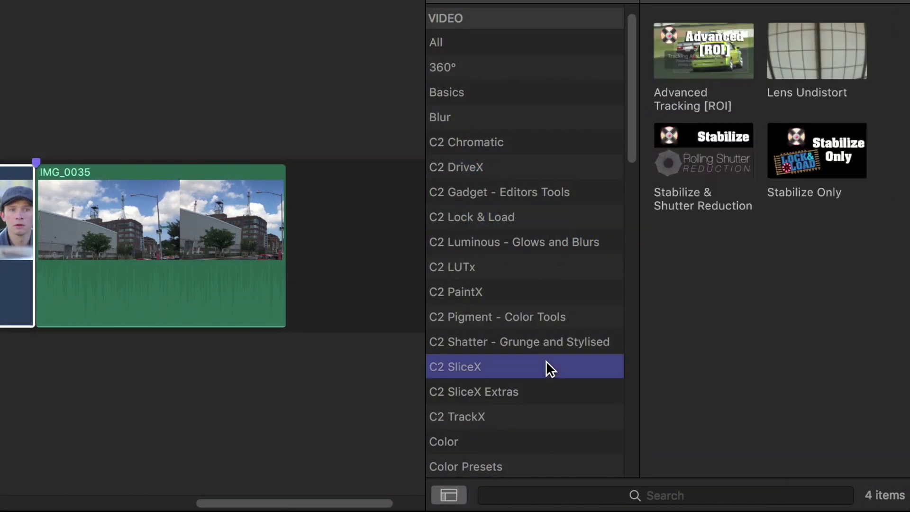
pyautogui.click(549, 419)
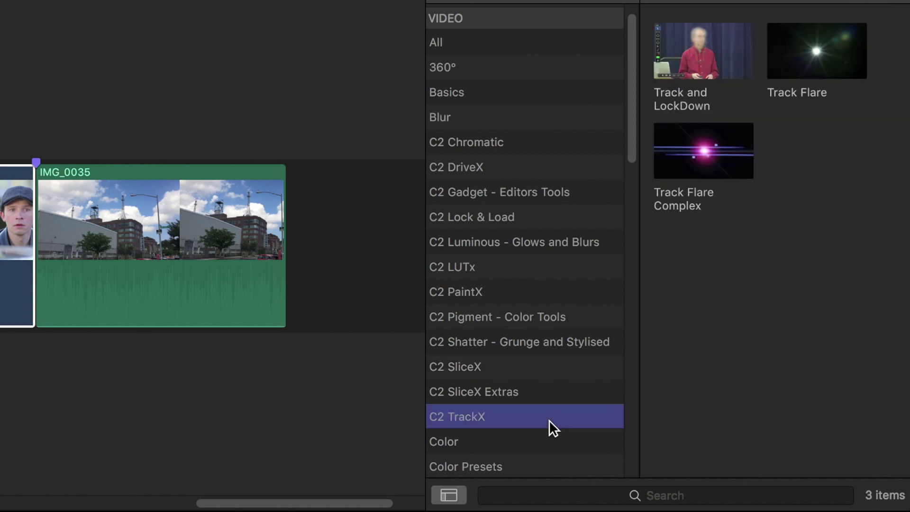
pyautogui.click(549, 142)
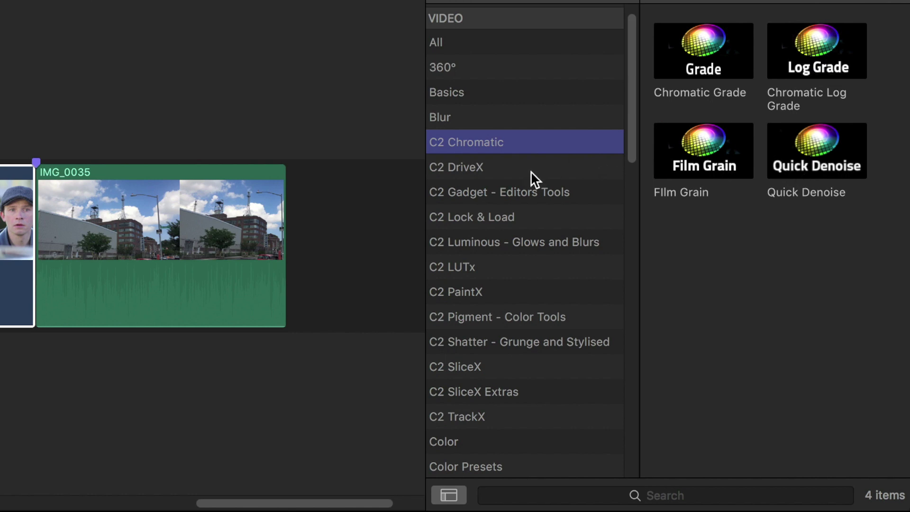
pyautogui.click(517, 286)
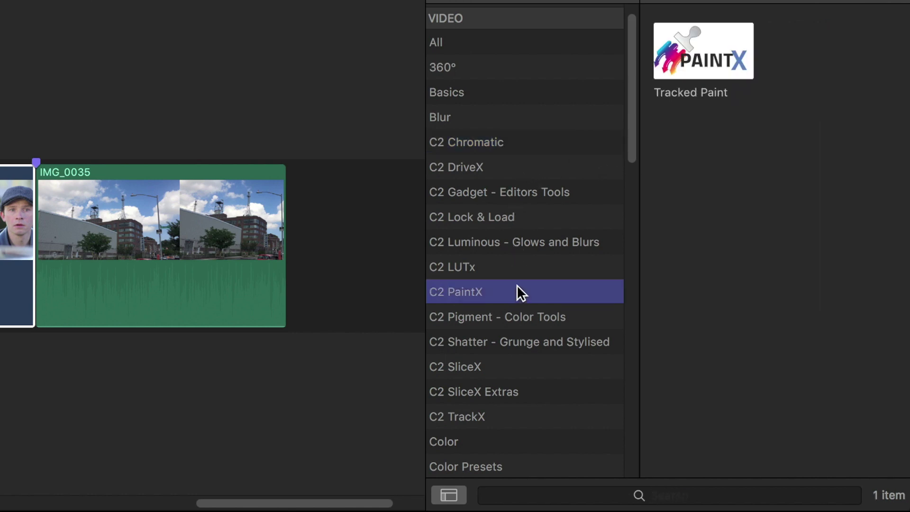
# Turn off skimming and park the playhead on the Drop_Dead_Drunk clip in the Paint_X_Tutorial timeline
pyautogui.click(24, 220)
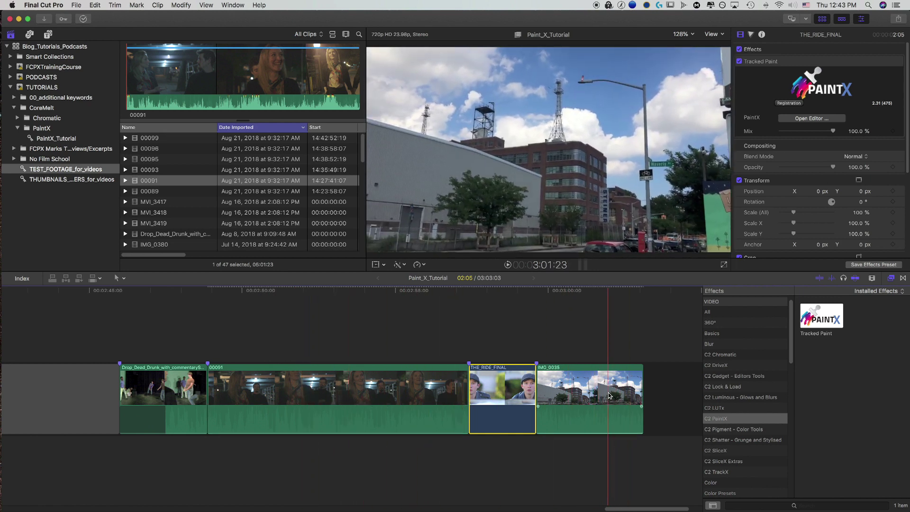
pyautogui.press('s')
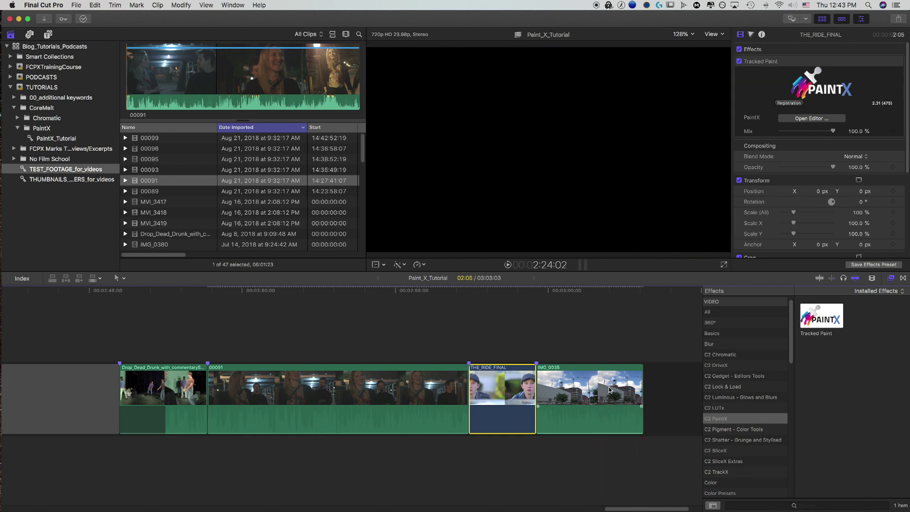
pyautogui.moveTo(585, 290); pyautogui.dragTo(603, 291)
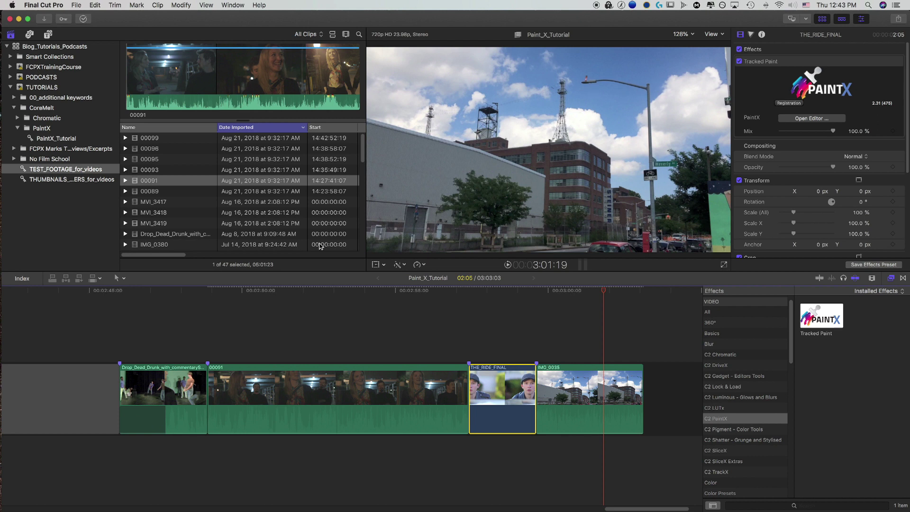
pyautogui.click(172, 291)
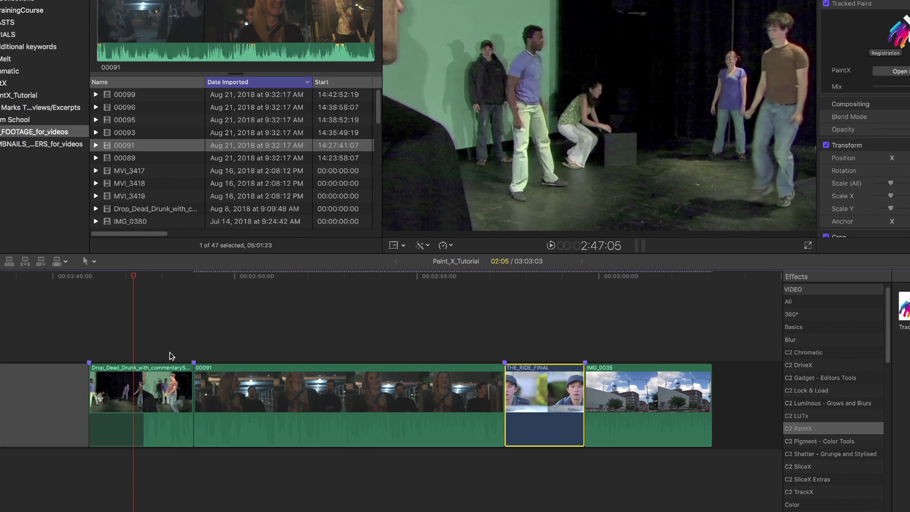
# Select the four clips from Drop_Dead_Drunk to IMG_0035 and apply the Tracked Paint effect to them
pyautogui.moveTo(153, 331)
pyautogui.mouseDown()
pyautogui.moveTo(497, 448)
pyautogui.moveTo(737, 489)
pyautogui.moveTo(686, 460)
pyautogui.mouseUp()
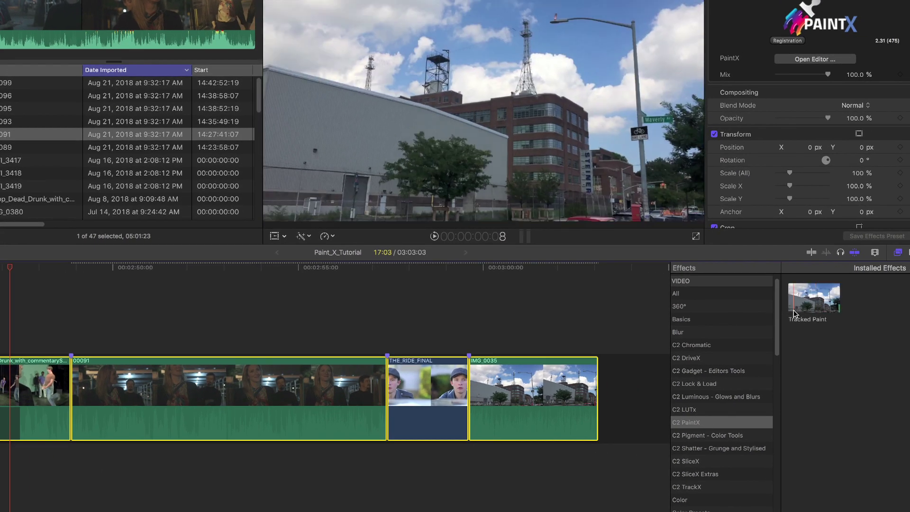
pyautogui.click(898, 253)
pyautogui.click(898, 252)
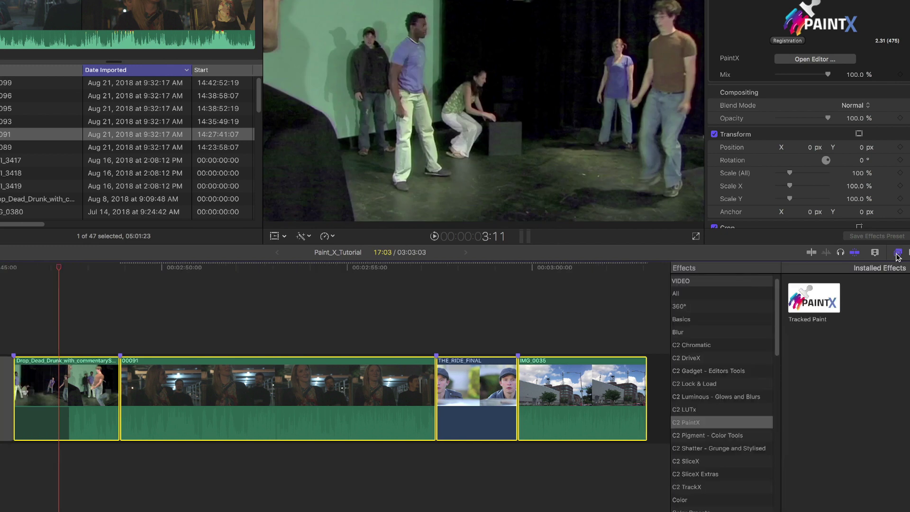
pyautogui.doubleClick(808, 304)
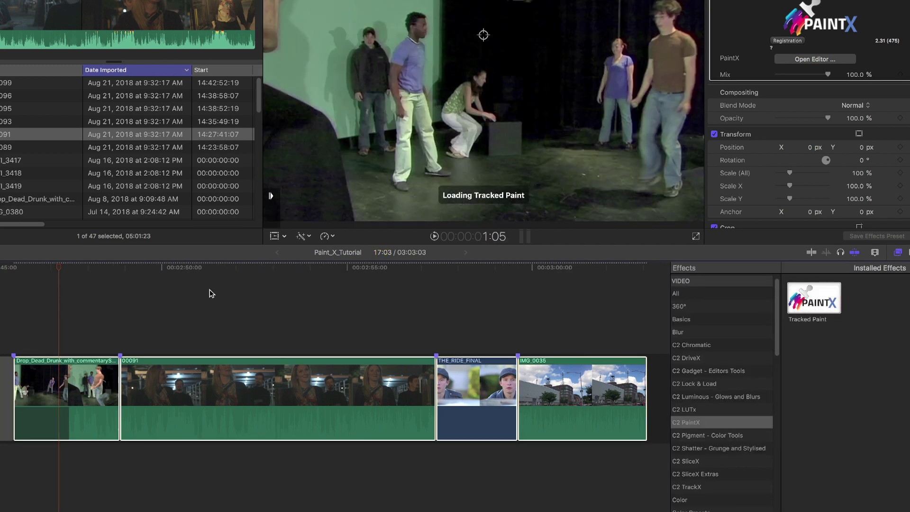
# Open the Paint X editor for the Drop_Dead_Drunk clip and review the footage from its first frame
pyautogui.click(109, 339)
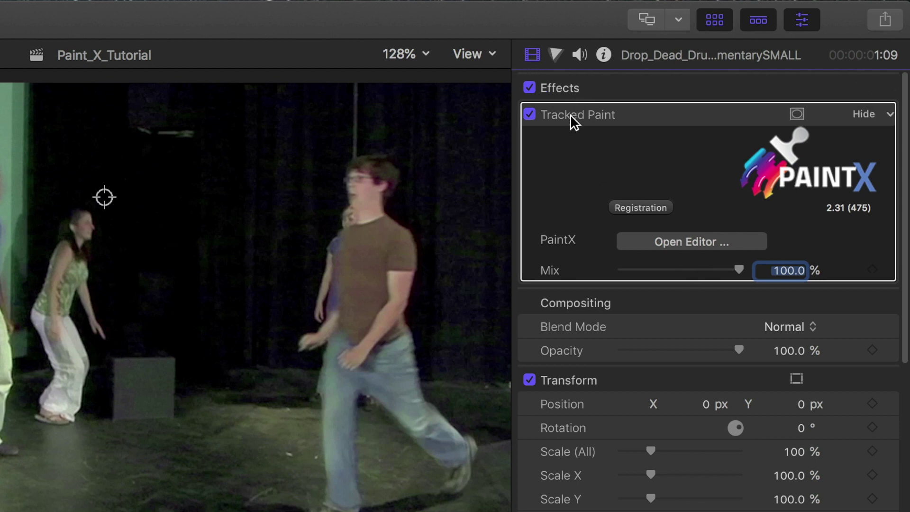
pyautogui.click(678, 248)
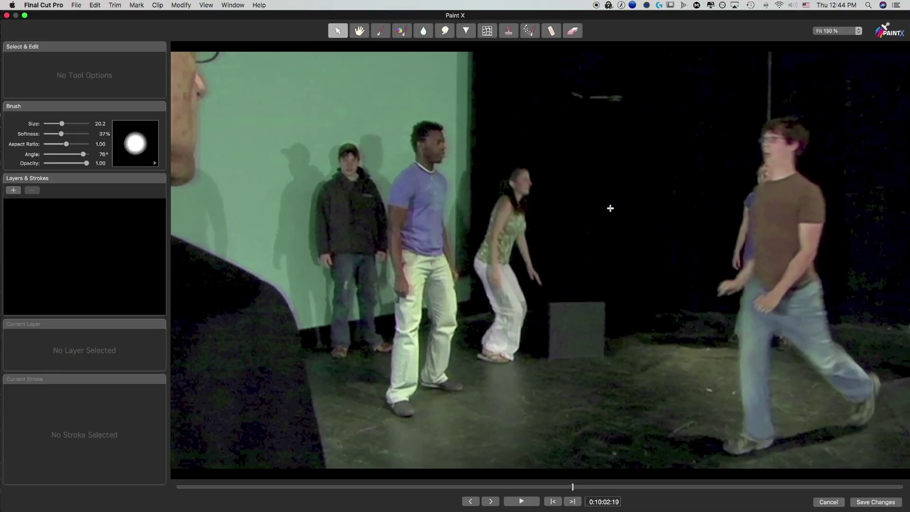
pyautogui.moveTo(571, 489); pyautogui.dragTo(157, 494)
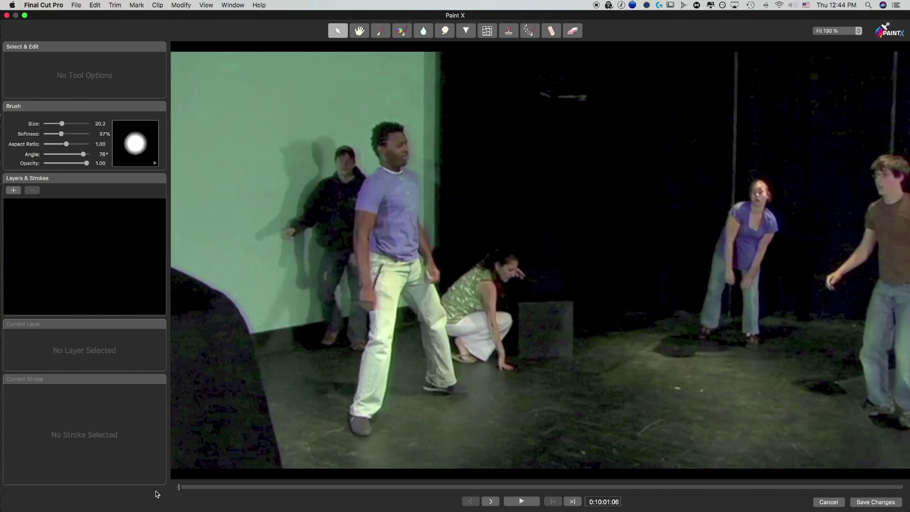
pyautogui.press('space')
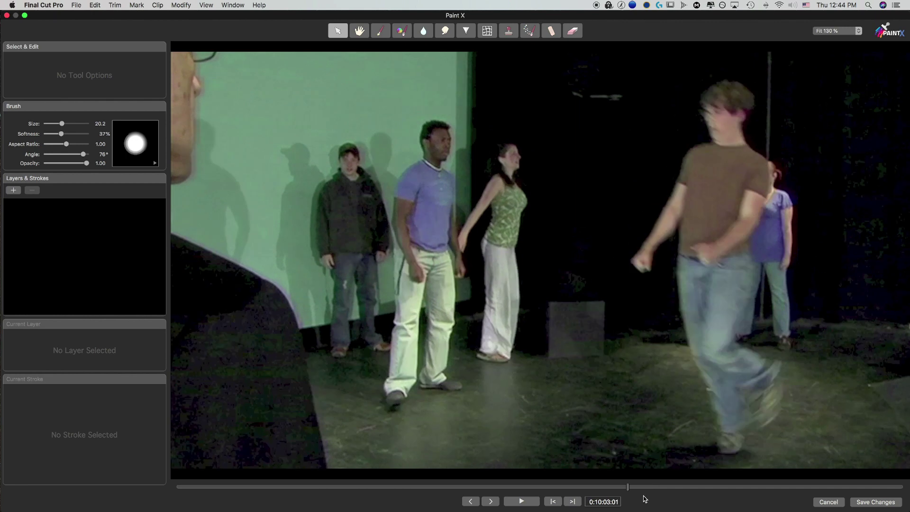
pyautogui.click(573, 487)
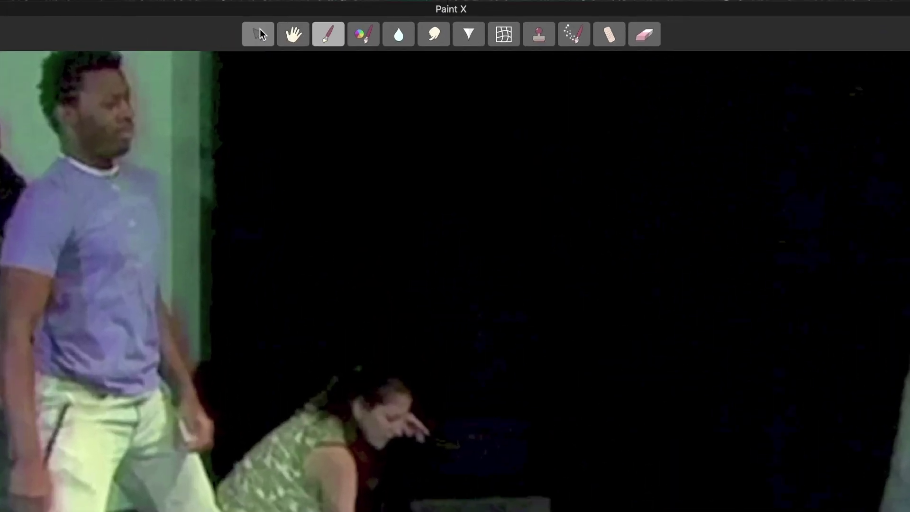
# Examine the editor's tools one by one, from the selection arrow and hand through the brushes and retouching tools to the eraser
pyautogui.click(338, 31)
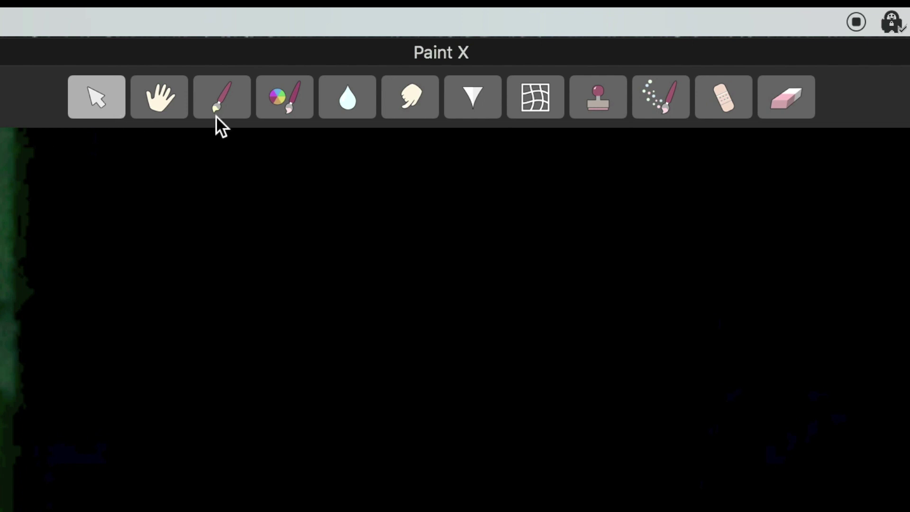
pyautogui.click(173, 107)
pyautogui.moveTo(725, 273)
pyautogui.mouseDown()
pyautogui.moveTo(393, 387)
pyautogui.moveTo(225, 389)
pyautogui.mouseUp()
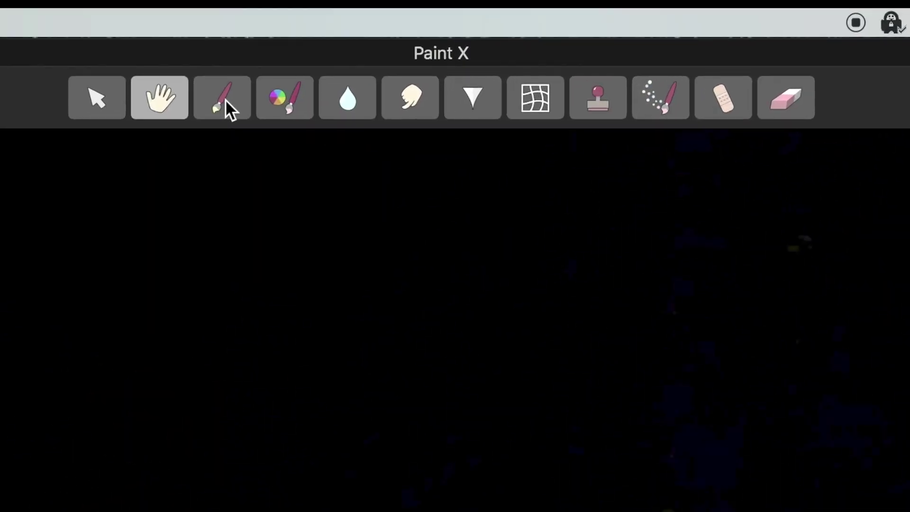
pyautogui.click(219, 100)
pyautogui.click(279, 98)
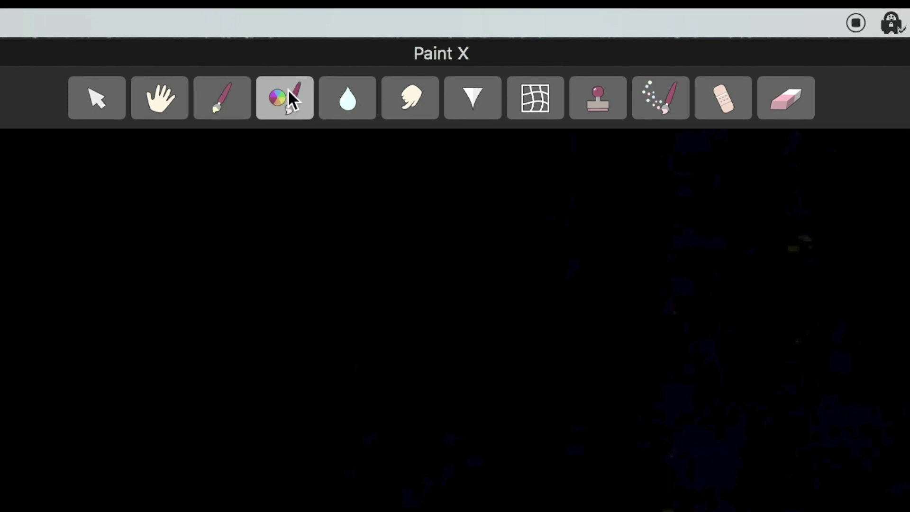
pyautogui.click(370, 96)
pyautogui.click(396, 95)
pyautogui.click(463, 95)
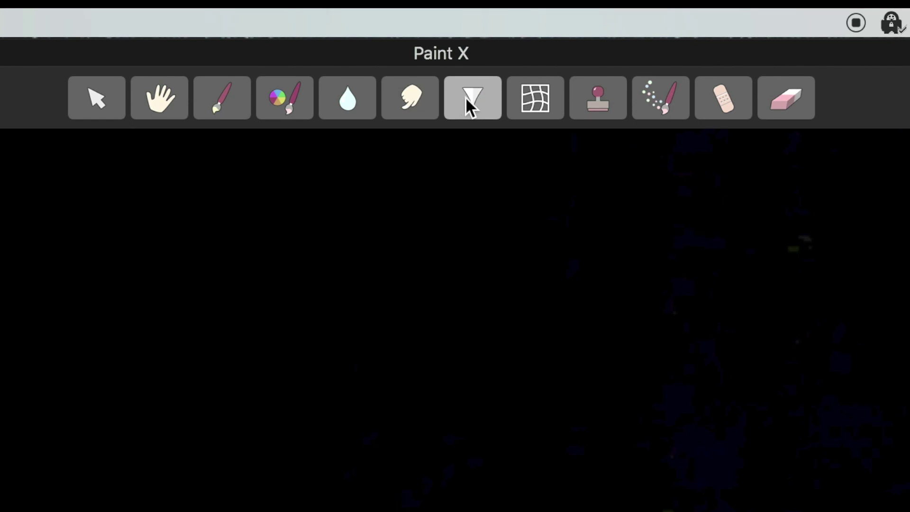
pyautogui.click(544, 90)
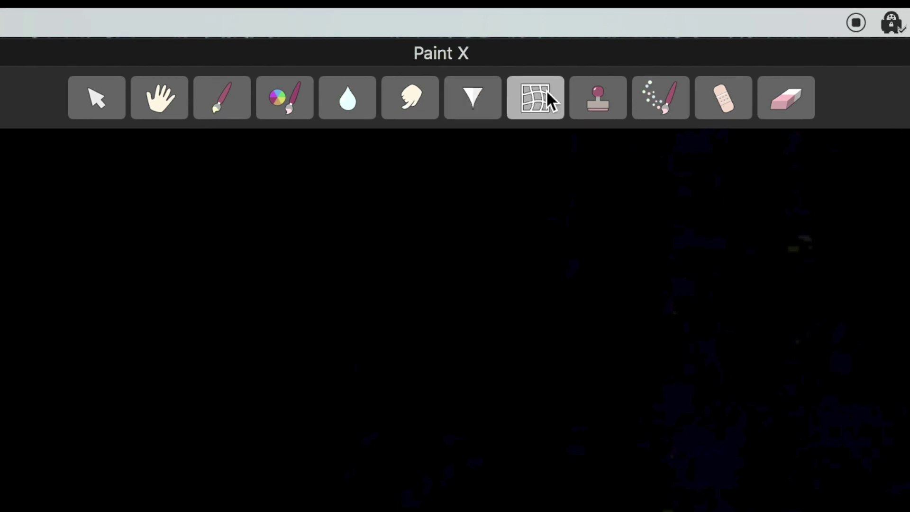
pyautogui.click(590, 97)
pyautogui.click(664, 102)
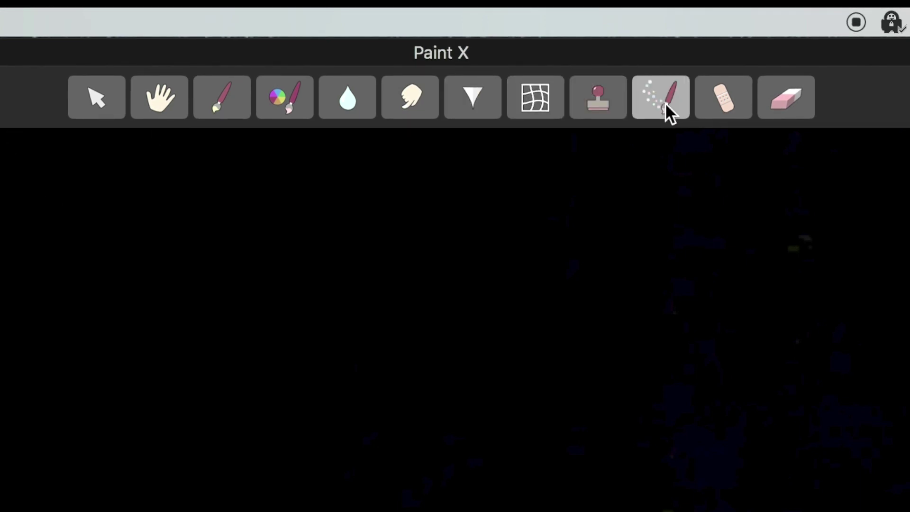
pyautogui.click(711, 95)
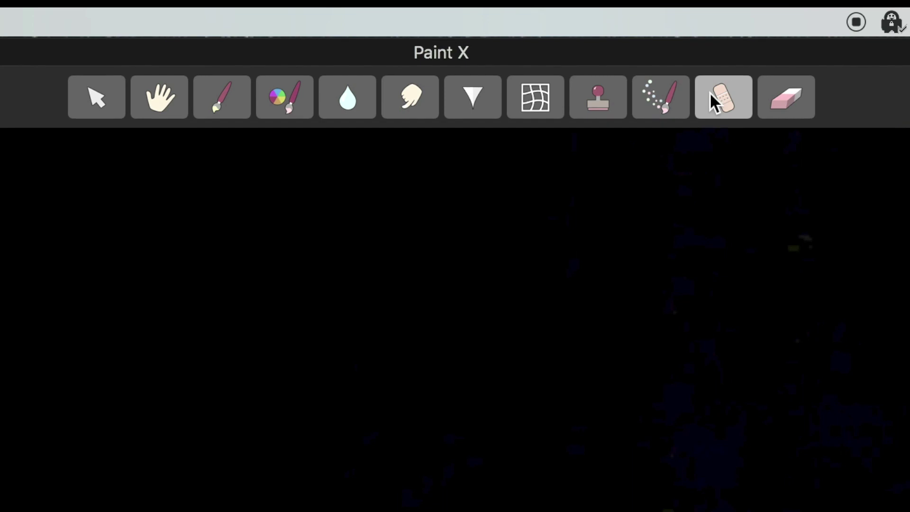
pyautogui.click(781, 100)
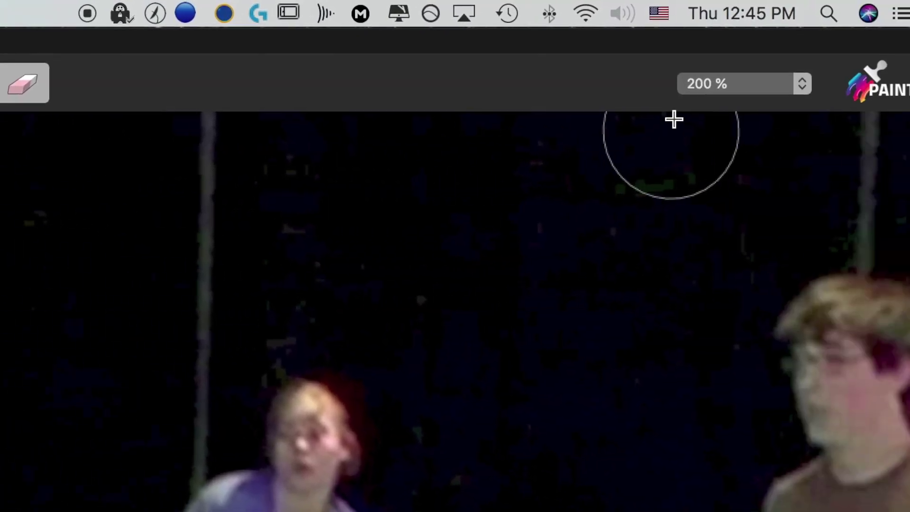
# Paint a red color brush stroke over the face of the man in the brown shirt on the first frame
pyautogui.click(711, 83)
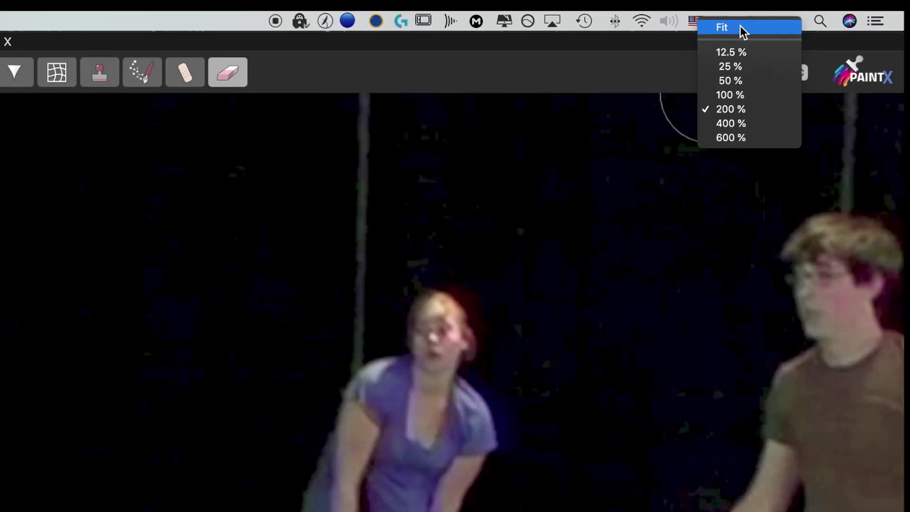
pyautogui.click(716, 21)
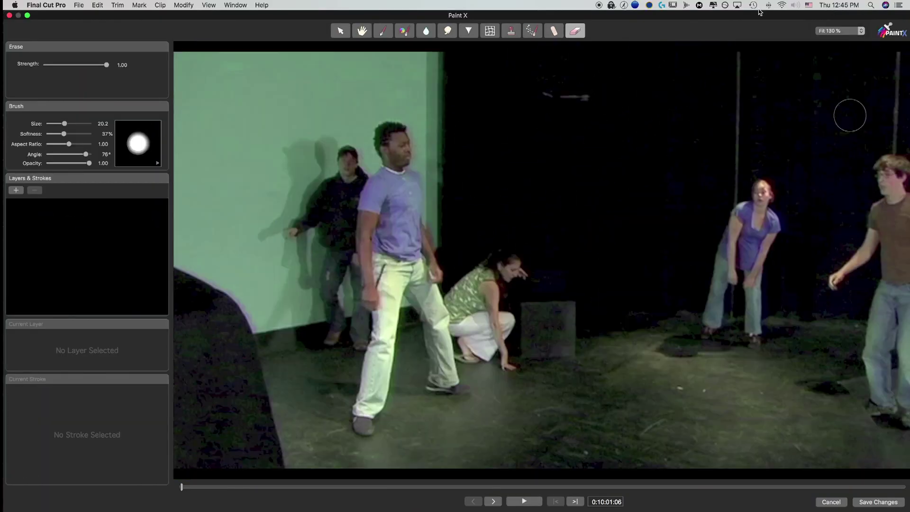
pyautogui.click(382, 32)
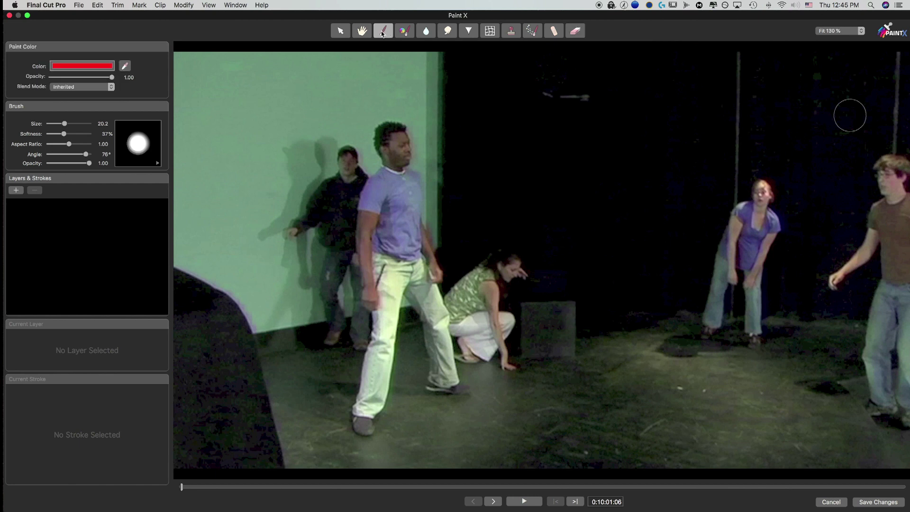
pyautogui.click(892, 180)
pyautogui.moveTo(893, 184); pyautogui.dragTo(892, 180)
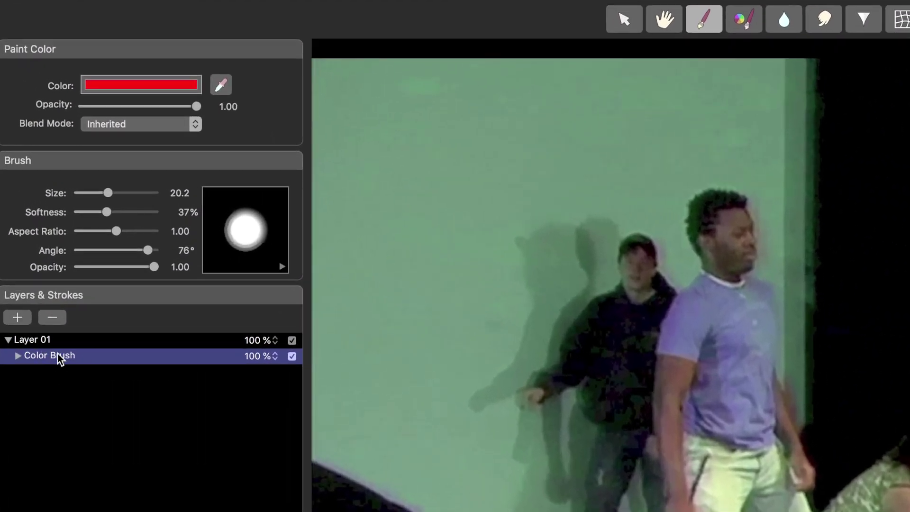
# Try a lower opacity on the Color Brush stroke, restore it to 100 %, and toggle the stroke's visibility off and on
pyautogui.click(254, 356)
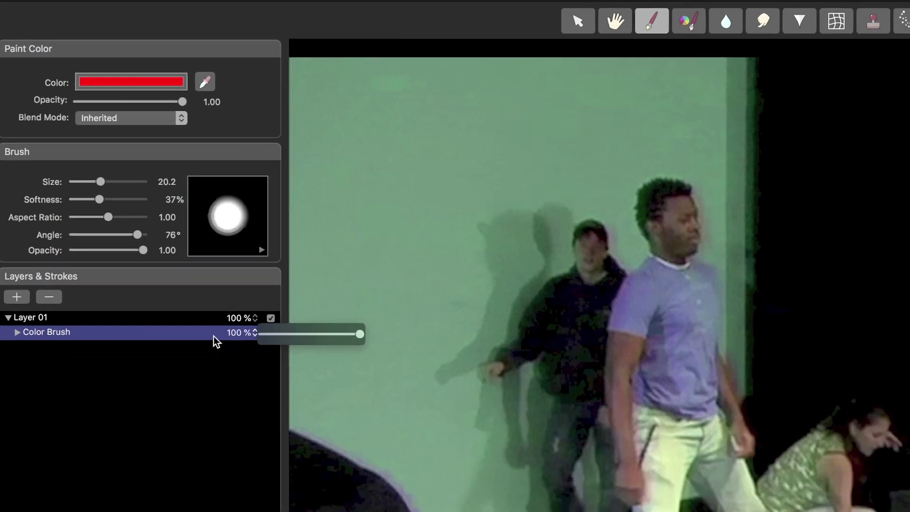
pyautogui.click(230, 360)
pyautogui.click(207, 277)
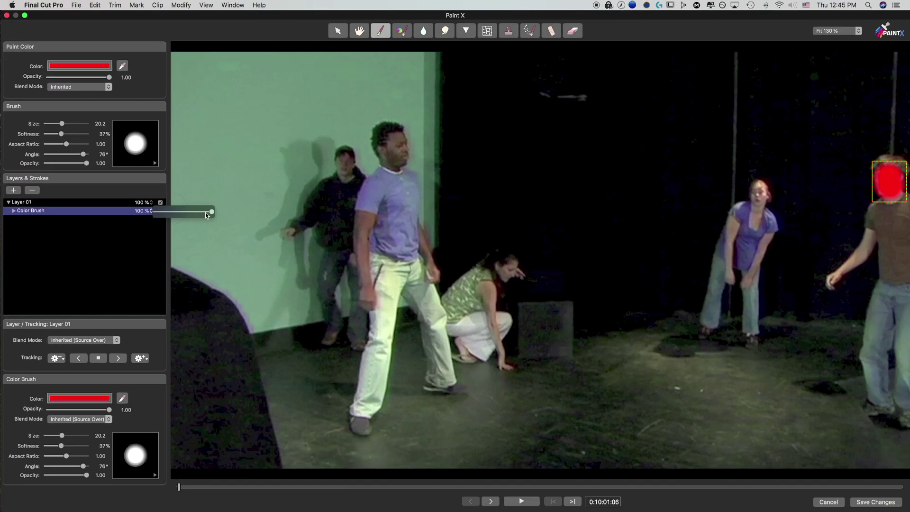
pyautogui.click(206, 214)
pyautogui.click(149, 211)
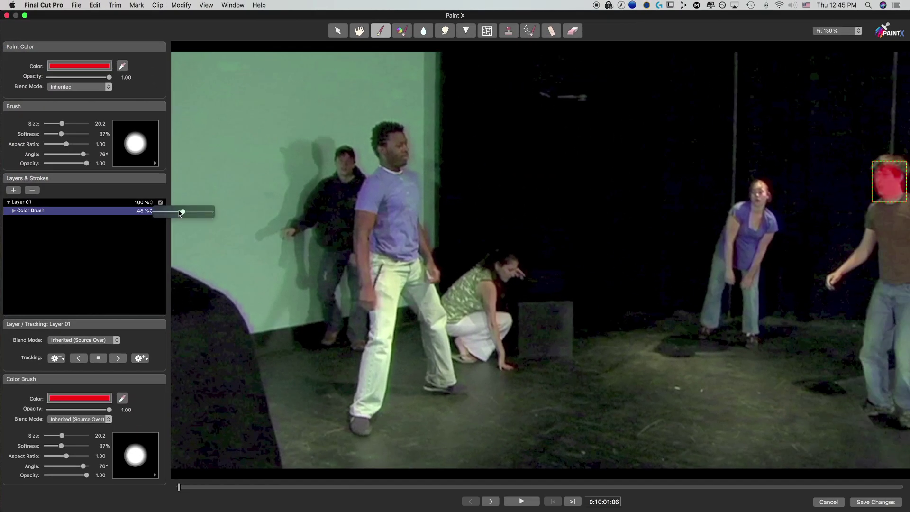
pyautogui.click(160, 210)
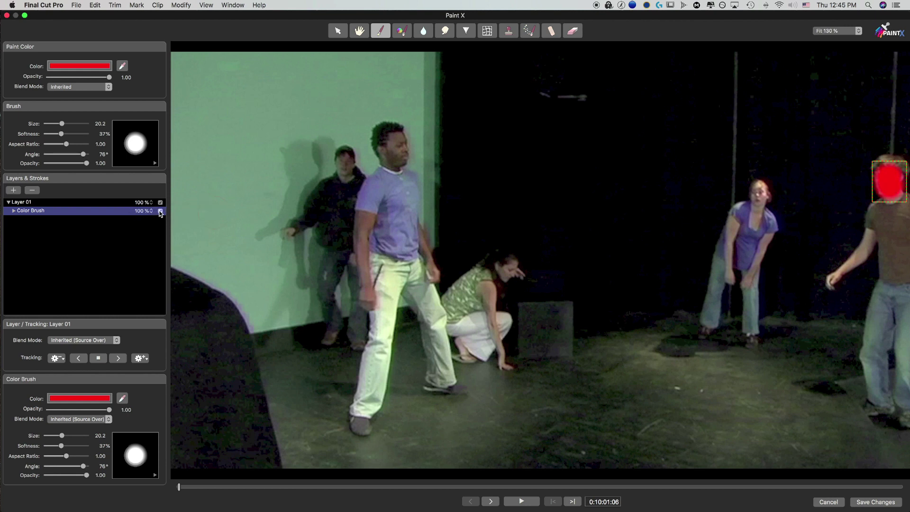
pyautogui.click(160, 210)
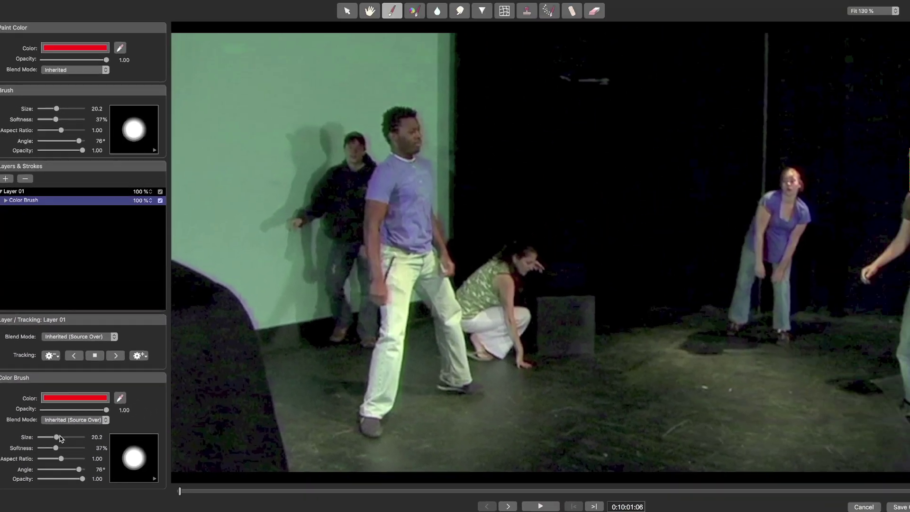
# Set the existing Color Brush stroke's size to 19.2, softness to 41% and aspect ratio to 0.77
pyautogui.moveTo(97, 404)
pyautogui.mouseDown()
pyautogui.moveTo(116, 404)
pyautogui.moveTo(109, 409)
pyautogui.mouseUp()
pyautogui.moveTo(67, 441)
pyautogui.mouseDown()
pyautogui.moveTo(76, 456)
pyautogui.moveTo(65, 458)
pyautogui.moveTo(76, 467)
pyautogui.moveTo(52, 475)
pyautogui.moveTo(64, 477)
pyautogui.mouseUp()
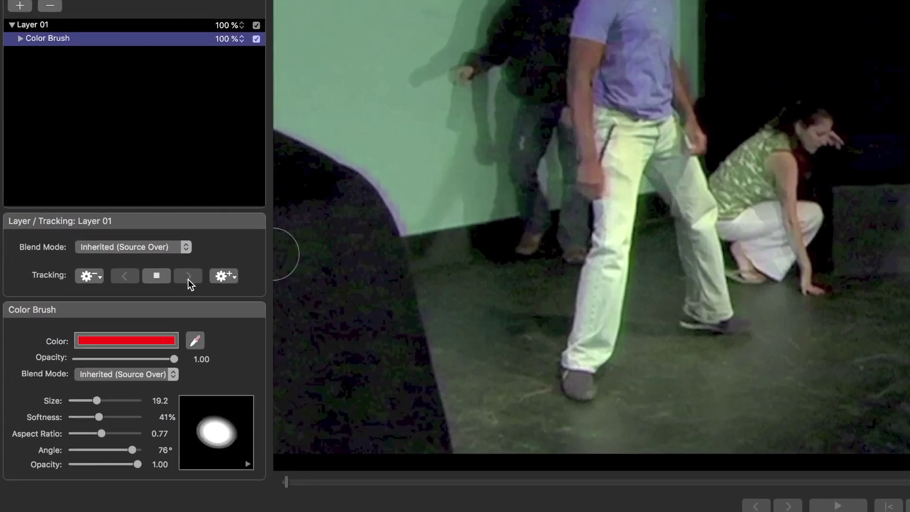
# Track the face stroke forward through the clip and paint a red arrow toward the man's face with brush size 5.5 and softness 0%
pyautogui.click(188, 278)
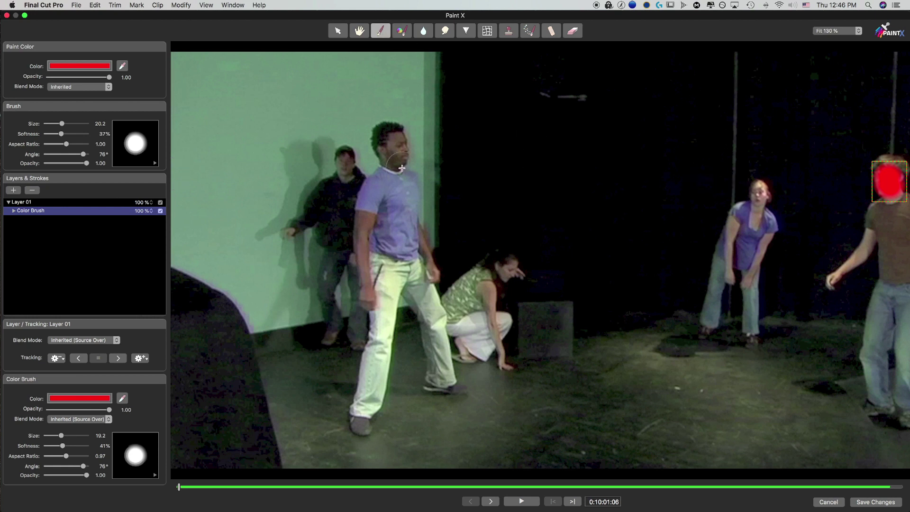
pyautogui.moveTo(61, 124); pyautogui.dragTo(51, 124)
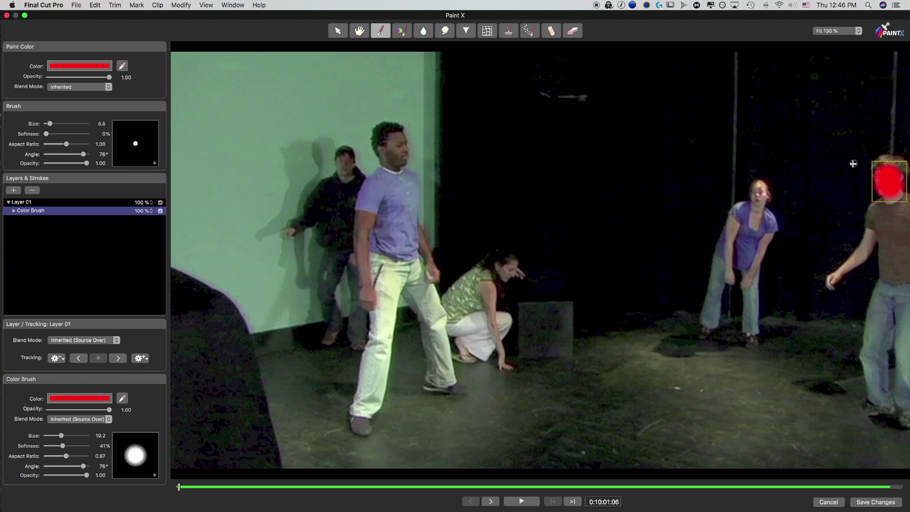
pyautogui.moveTo(822, 154)
pyautogui.mouseDown()
pyautogui.moveTo(859, 173)
pyautogui.moveTo(851, 158)
pyautogui.moveTo(860, 176)
pyautogui.moveTo(841, 176)
pyautogui.mouseUp()
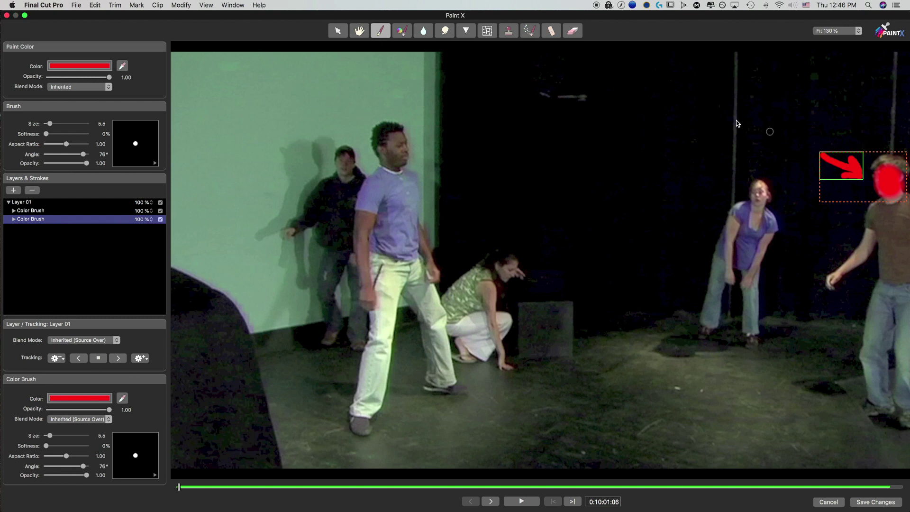
# Handwrite the word "Giraffe" in red above the arrow using a brush size of 1.0
pyautogui.moveTo(49, 122); pyautogui.dragTo(47, 128)
pyautogui.moveTo(726, 104)
pyautogui.mouseDown()
pyautogui.moveTo(701, 119)
pyautogui.moveTo(718, 134)
pyautogui.moveTo(726, 125)
pyautogui.moveTo(716, 123)
pyautogui.moveTo(747, 136)
pyautogui.moveTo(748, 125)
pyautogui.moveTo(762, 130)
pyautogui.moveTo(775, 119)
pyautogui.moveTo(799, 134)
pyautogui.mouseUp()
pyautogui.click(738, 132)
pyautogui.click(748, 125)
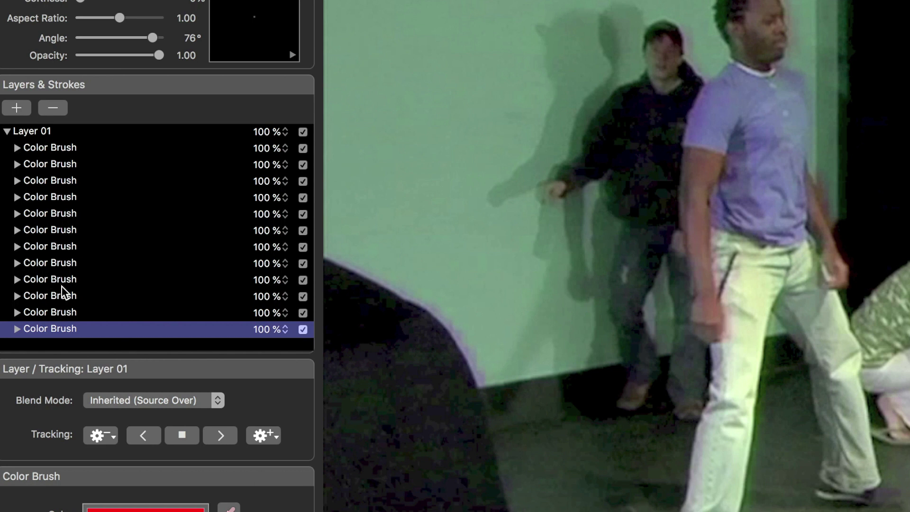
# Select Layer 01 and hide its first Color Brush stroke, the red paint over the man's face
pyautogui.click(28, 131)
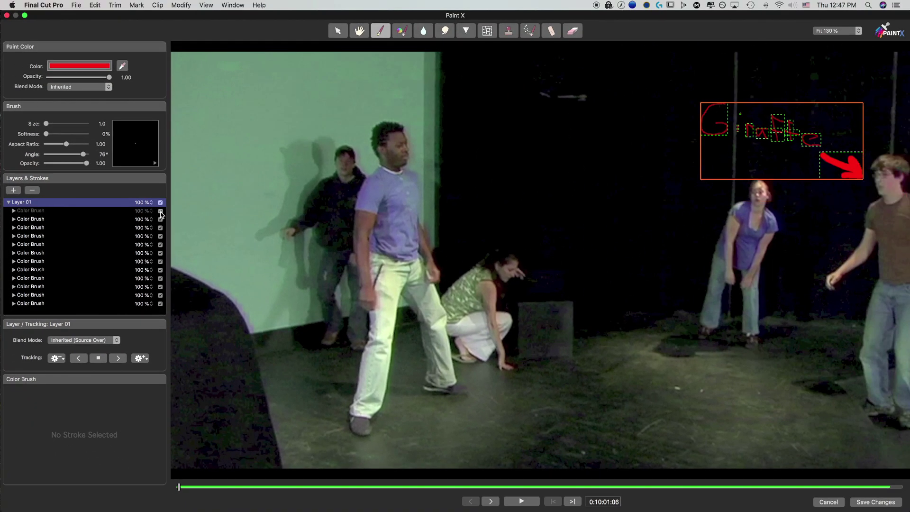
pyautogui.click(269, 164)
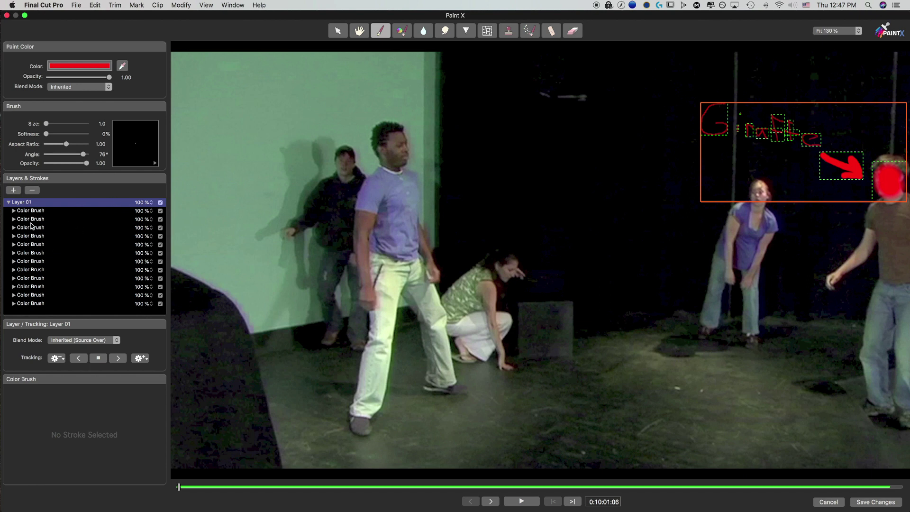
pyautogui.click(9, 203)
pyautogui.click(9, 203)
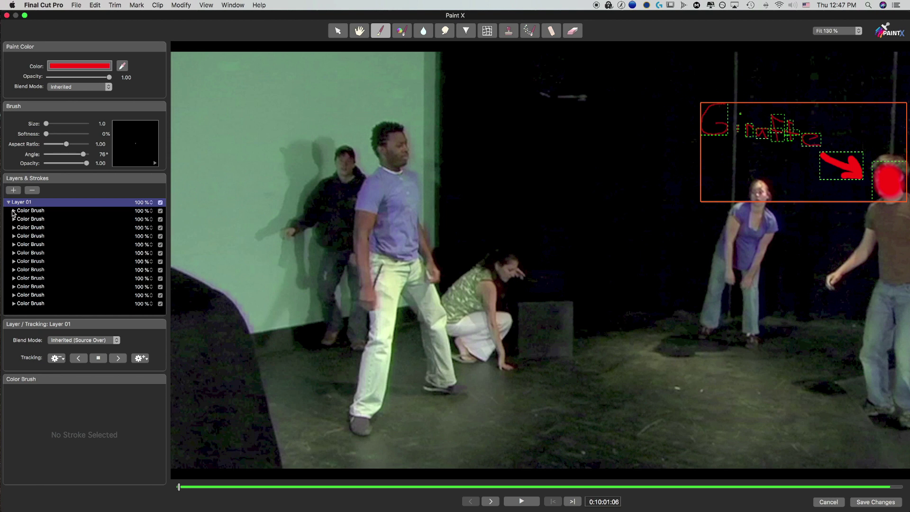
pyautogui.click(161, 210)
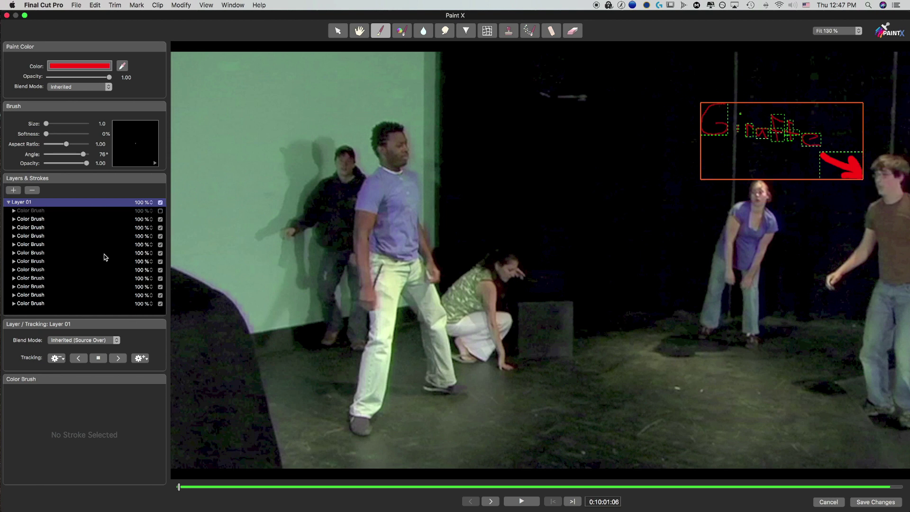
# Apply Layer 01's track as Translation Only and play the clip from its first frame
pyautogui.keyDown('super'); pyautogui.click(17, 205); pyautogui.keyUp('super')
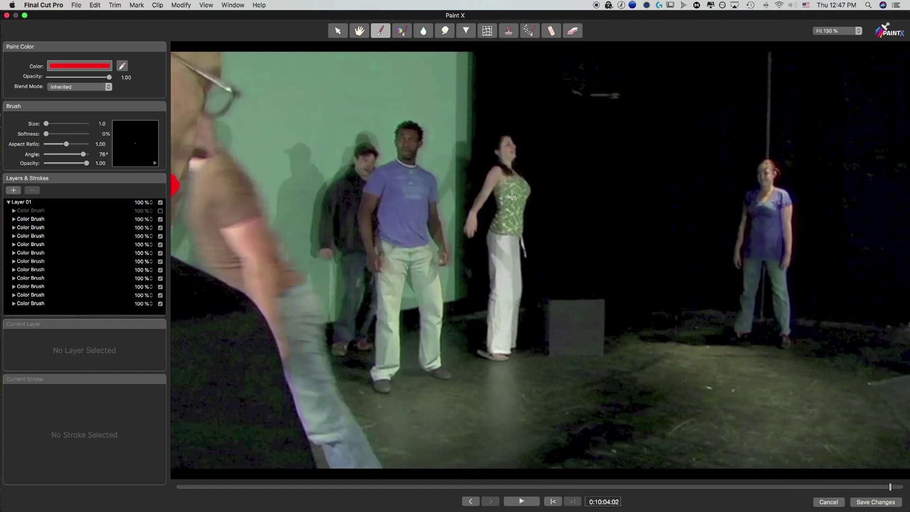
pyautogui.moveTo(240, 487); pyautogui.dragTo(92, 490)
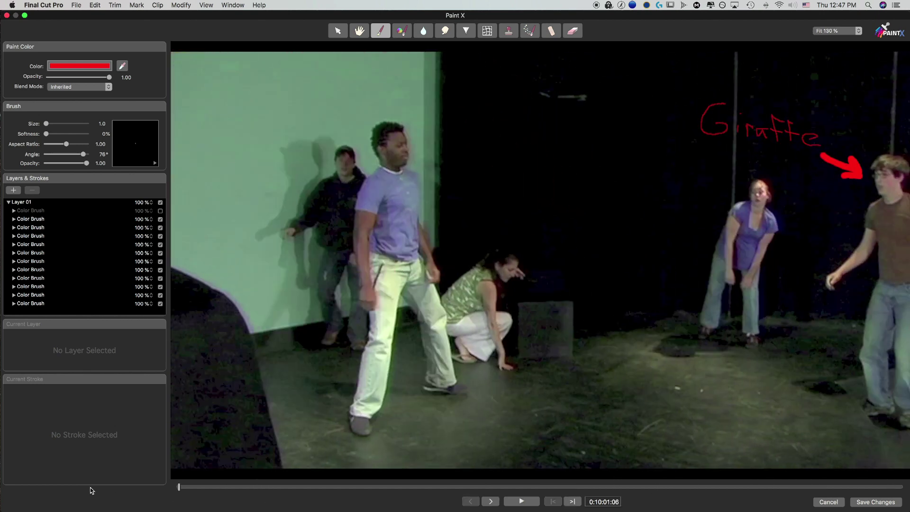
pyautogui.click(46, 203)
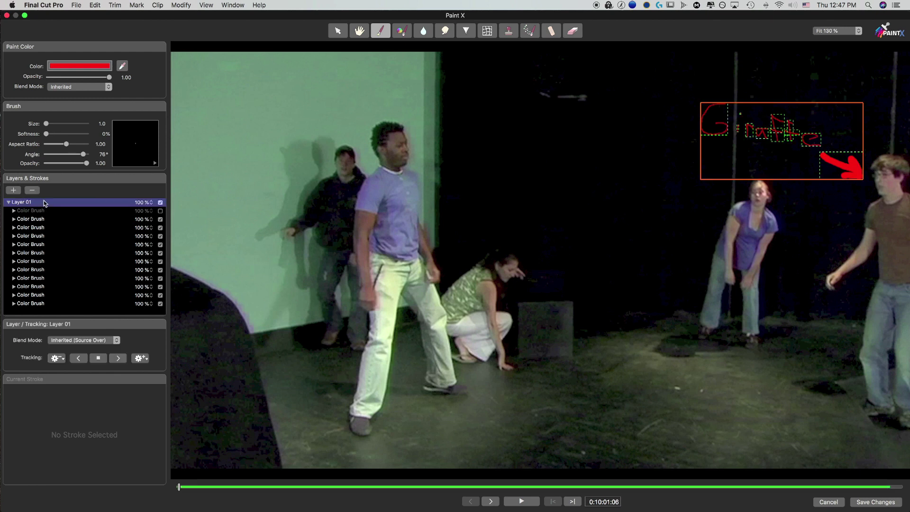
pyautogui.click(141, 359)
pyautogui.moveTo(218, 384)
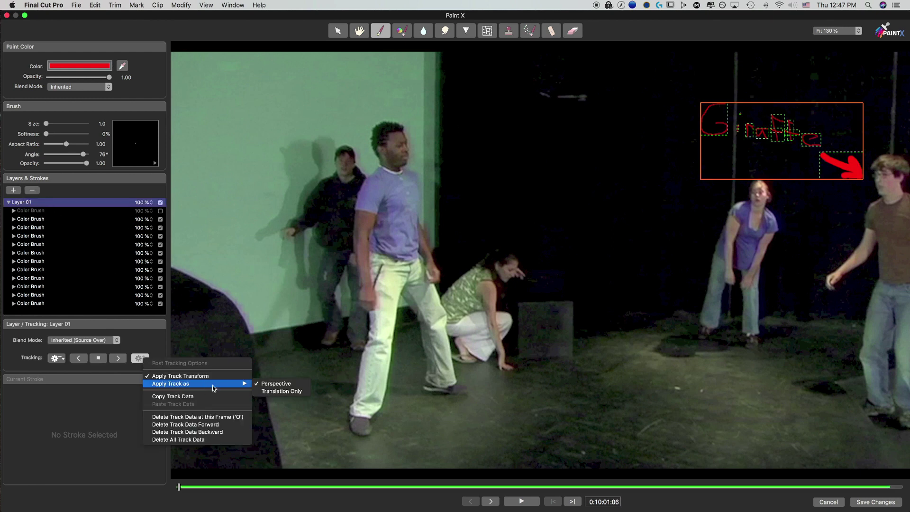
pyautogui.click(286, 392)
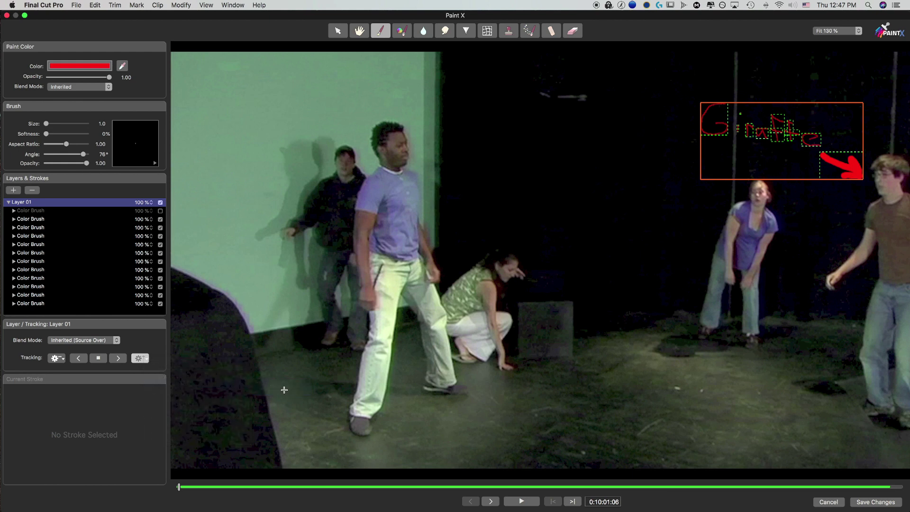
pyautogui.click(538, 499)
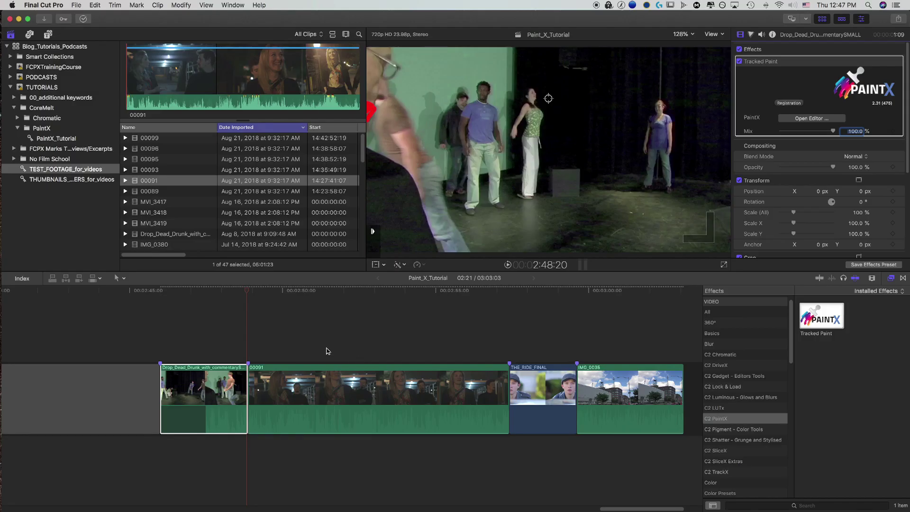
# Select clip 00091 in the timeline at about 2:52:10 and open its Tracked Paint editor
pyautogui.moveTo(258, 290); pyautogui.dragTo(357, 304)
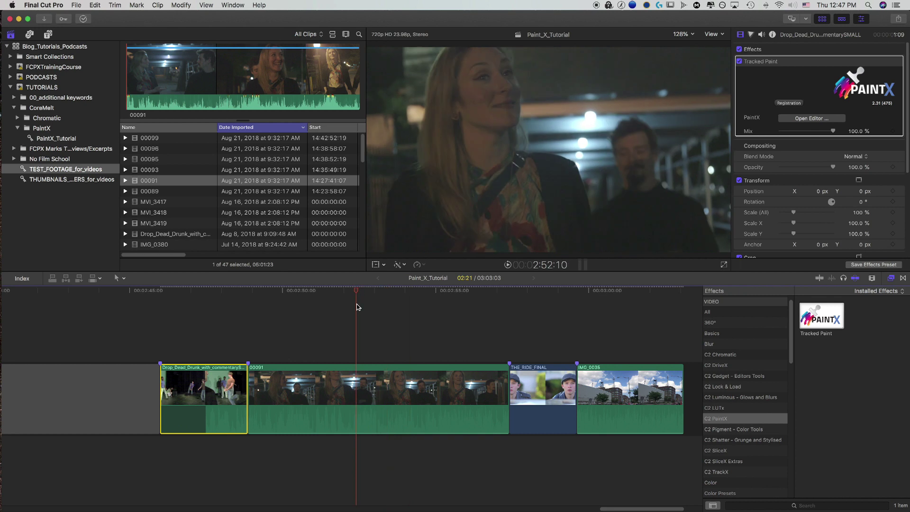
pyautogui.click(361, 385)
pyautogui.click(809, 119)
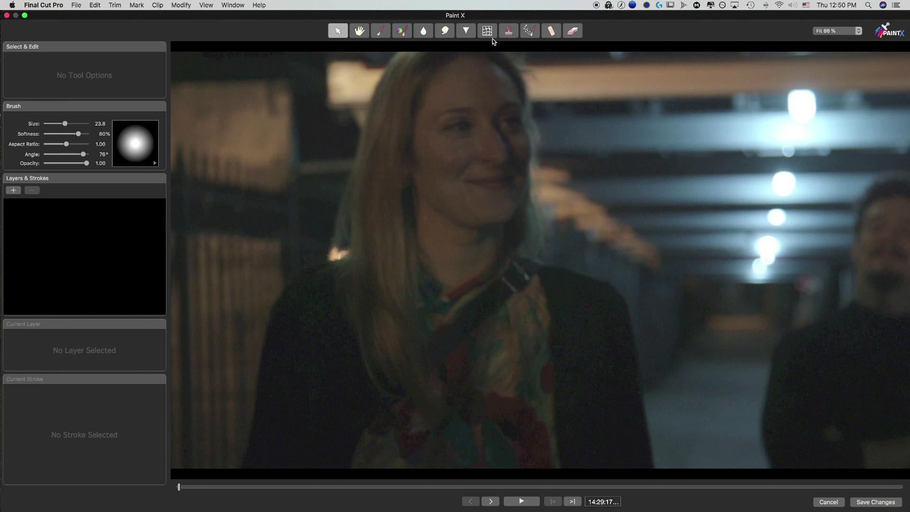
# Blur the woman's whole face on the first frame with overlapping Blur Brush strokes of size 23.8 and blur range 4.0
pyautogui.click(421, 32)
pyautogui.moveTo(443, 136)
pyautogui.mouseDown()
pyautogui.moveTo(449, 152)
pyautogui.moveTo(435, 136)
pyautogui.moveTo(459, 128)
pyautogui.moveTo(442, 172)
pyautogui.mouseUp()
pyautogui.moveTo(428, 120); pyautogui.dragTo(465, 114)
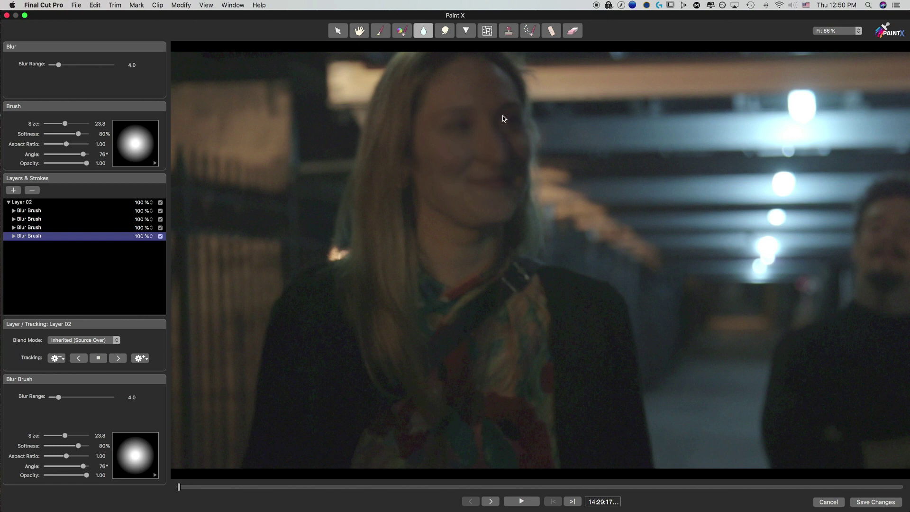
pyautogui.moveTo(502, 115); pyautogui.dragTo(499, 101)
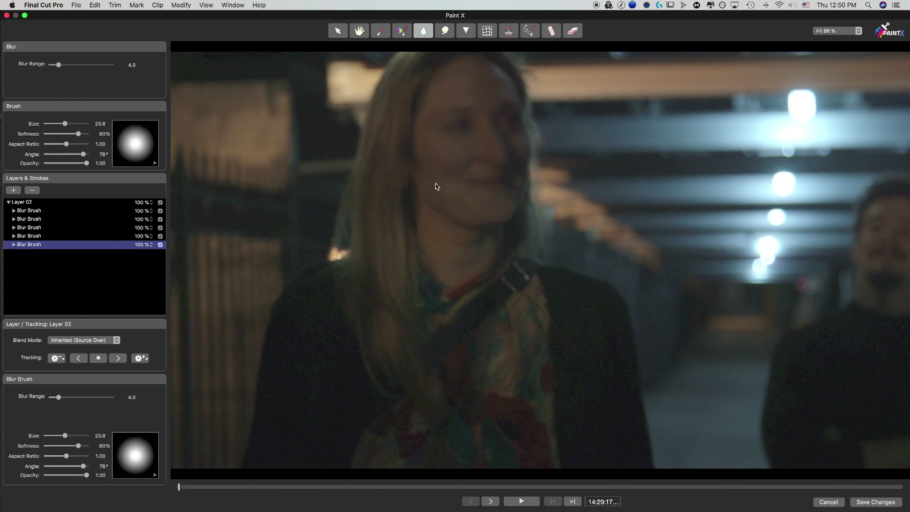
pyautogui.moveTo(494, 199); pyautogui.dragTo(490, 186)
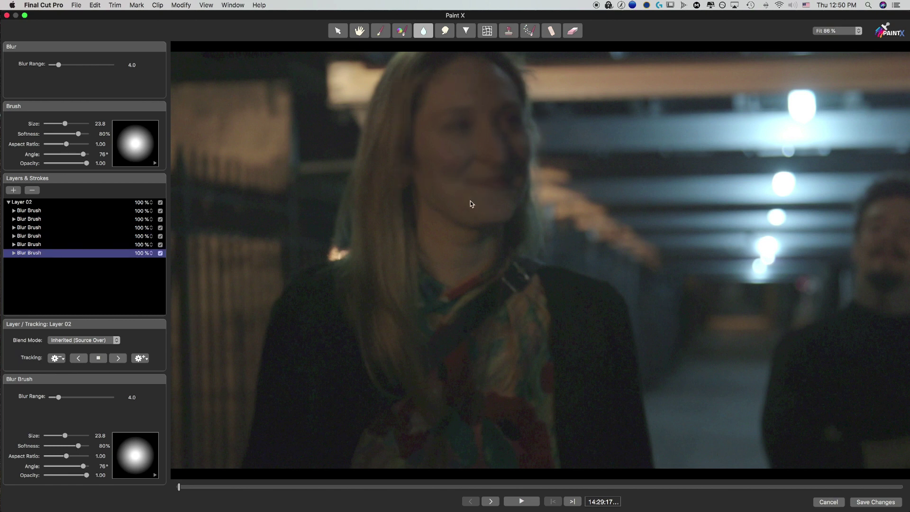
pyautogui.moveTo(508, 144)
pyautogui.mouseDown()
pyautogui.moveTo(473, 139)
pyautogui.moveTo(495, 184)
pyautogui.moveTo(492, 121)
pyautogui.mouseUp()
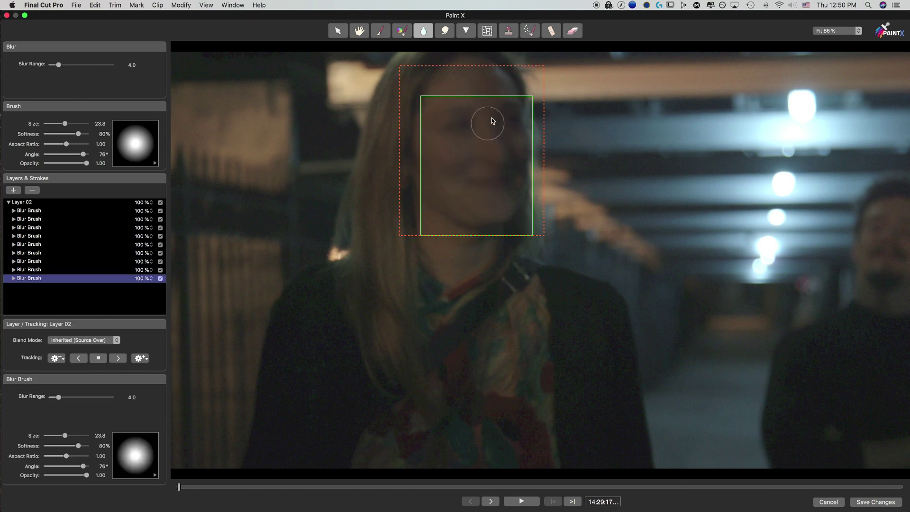
# Track the blur strokes forward through the clip and scrub from the start toward the end to review the track
pyautogui.click(117, 358)
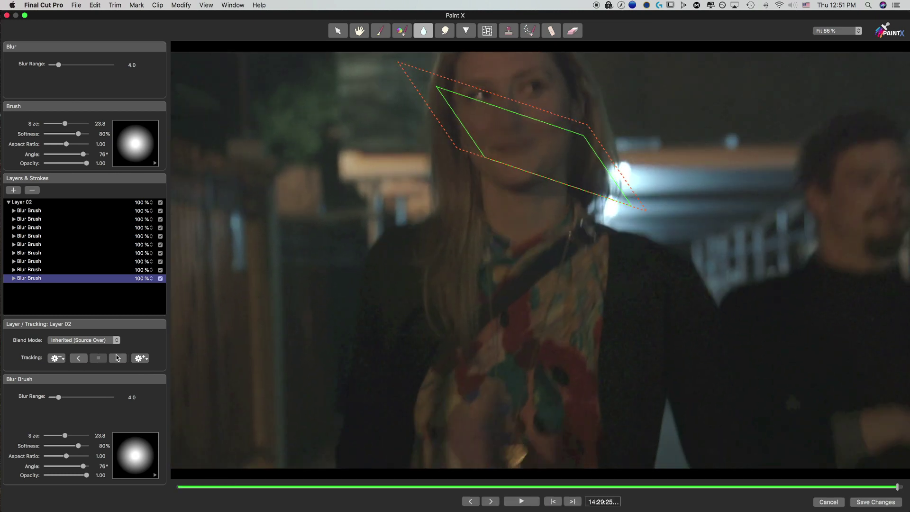
pyautogui.click(214, 487)
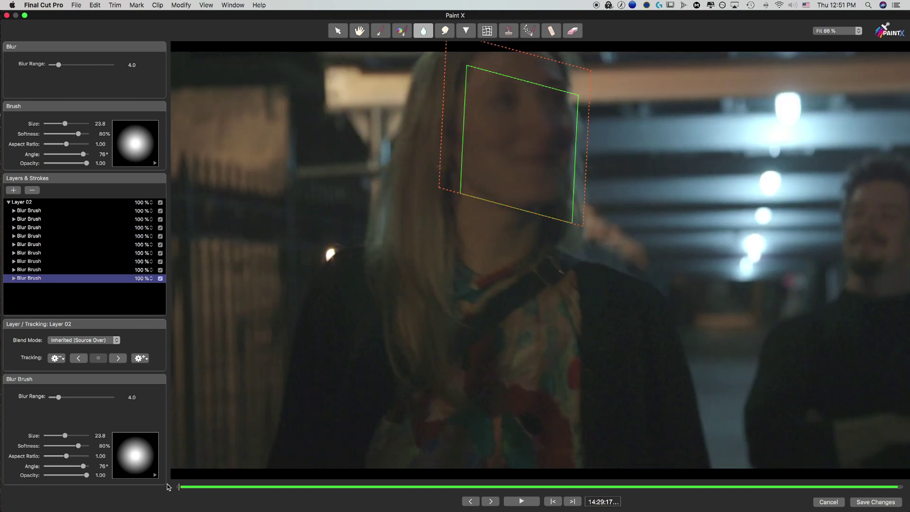
pyautogui.moveTo(225, 492); pyautogui.dragTo(851, 495)
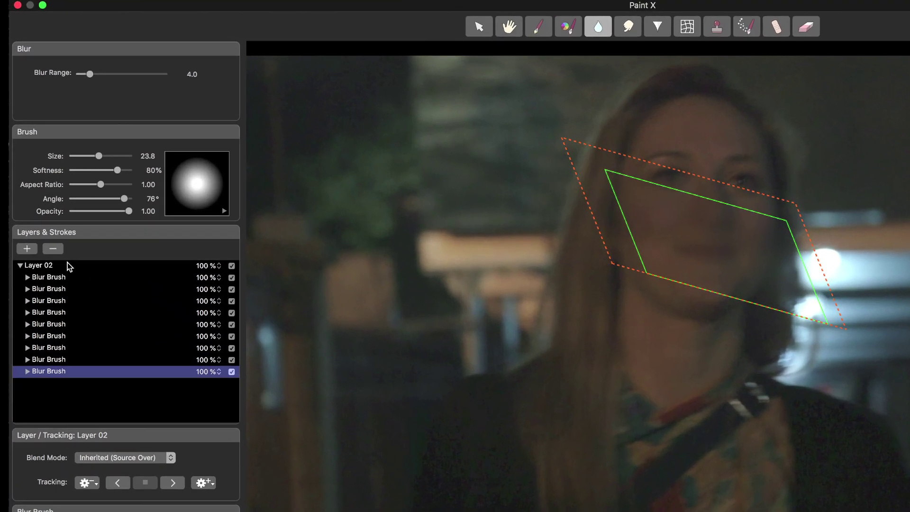
# Select Layer 02 and stretch its tracked outline downward to cover the woman's face, checking the fit on frames near the clip's end
pyautogui.click(67, 264)
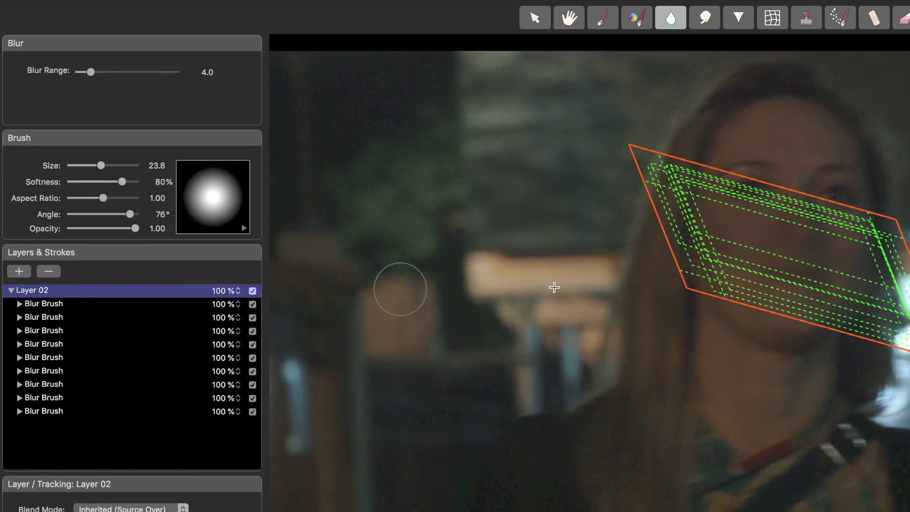
pyautogui.click(535, 19)
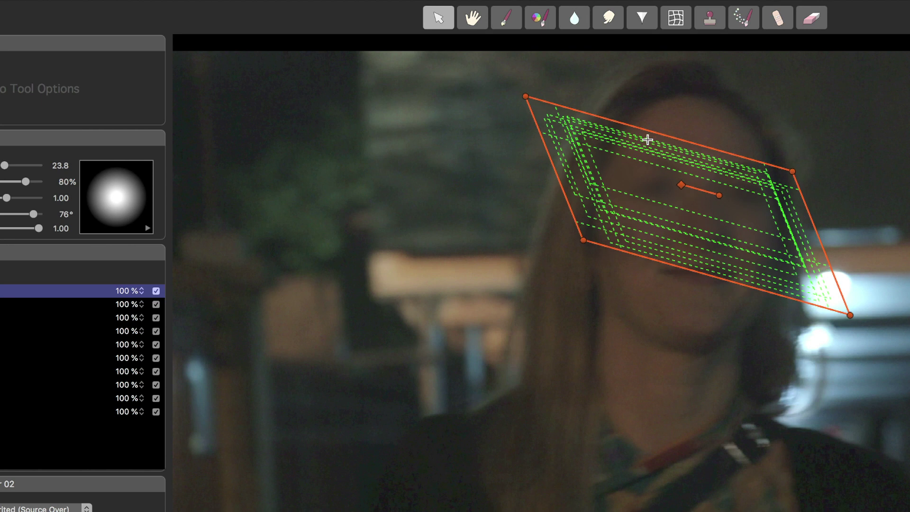
pyautogui.moveTo(851, 316); pyautogui.dragTo(878, 393)
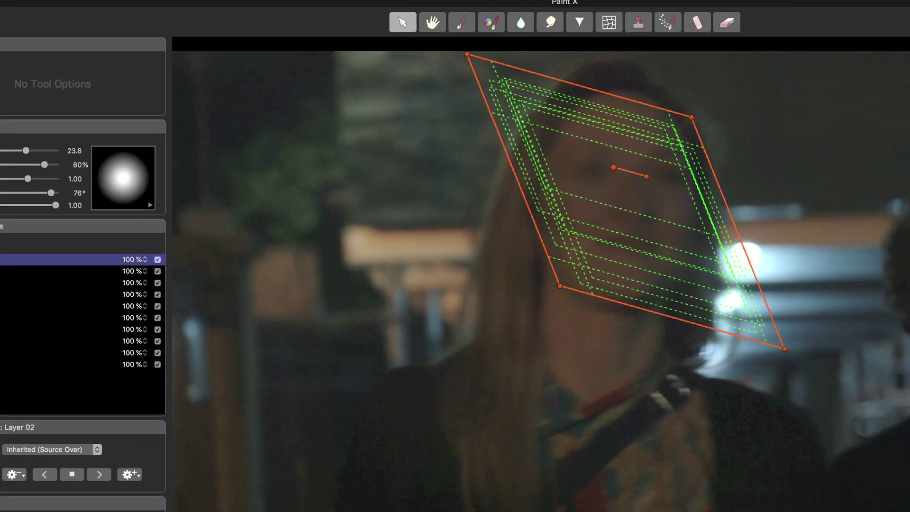
pyautogui.moveTo(810, 486)
pyautogui.mouseDown()
pyautogui.moveTo(402, 464)
pyautogui.moveTo(191, 470)
pyautogui.moveTo(185, 463)
pyautogui.moveTo(823, 495)
pyautogui.mouseUp()
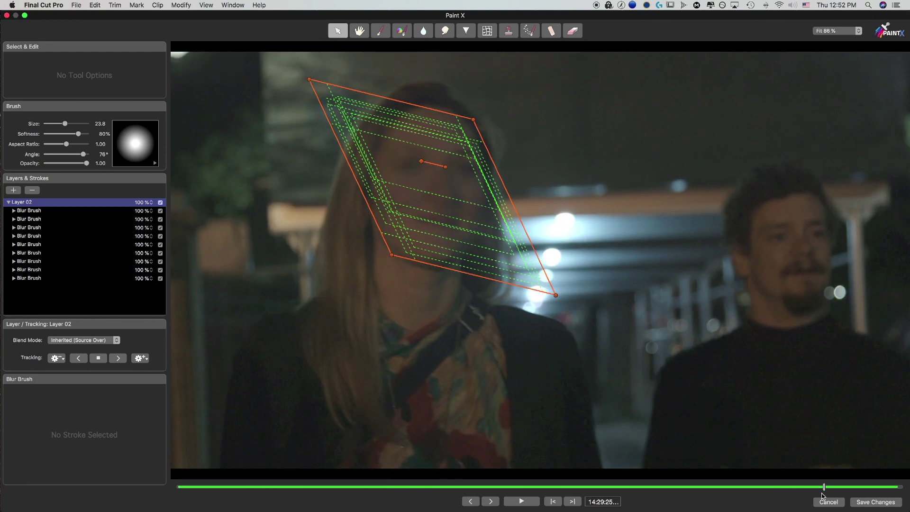
pyautogui.moveTo(884, 488); pyautogui.dragTo(880, 487)
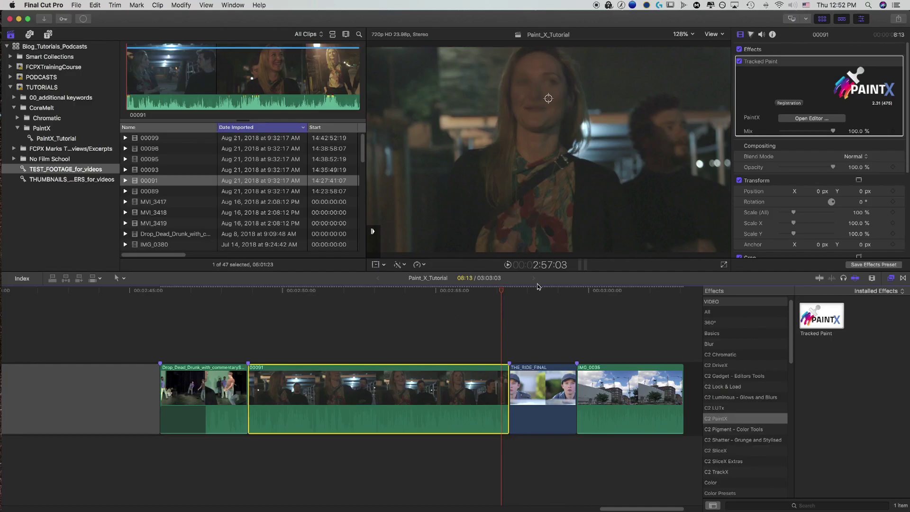
# Select the IMG_0035 clip at the end of the timeline and open its Tracked Paint editor
pyautogui.click(581, 291)
pyautogui.hscroll(5, 594, 361)
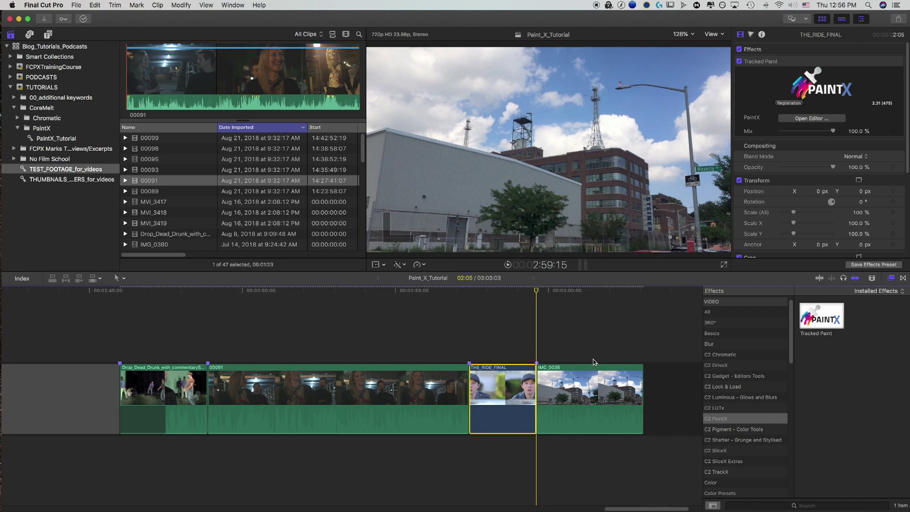
pyautogui.click(478, 417)
pyautogui.click(788, 84)
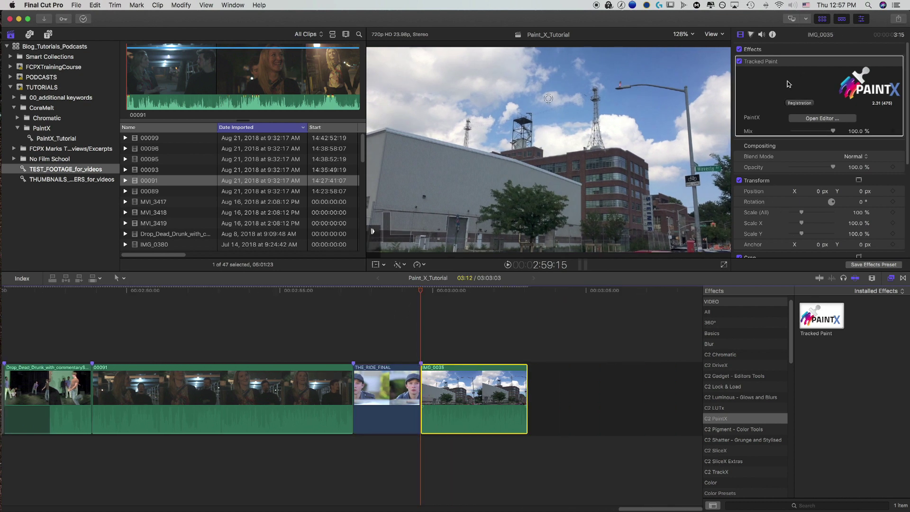
pyautogui.click(810, 120)
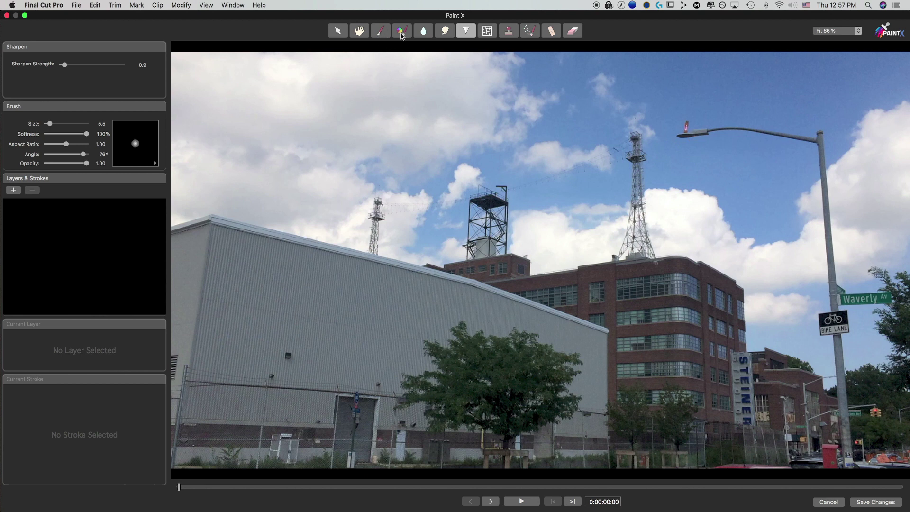
# Paint a red Color Brush stroke of size 8.8 along the street lamp's arm and pole, and track it forward through the clip
pyautogui.click(383, 33)
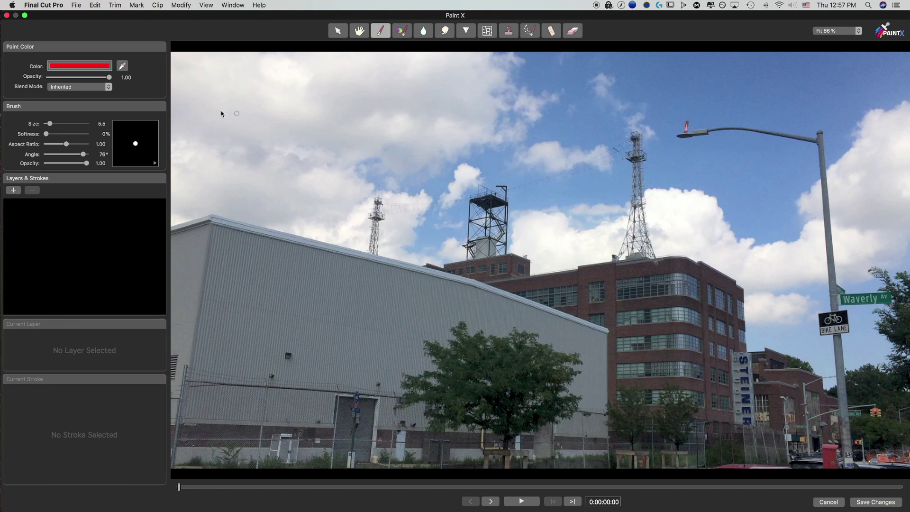
pyautogui.moveTo(50, 123); pyautogui.dragTo(52, 124)
pyautogui.moveTo(680, 136); pyautogui.dragTo(684, 138)
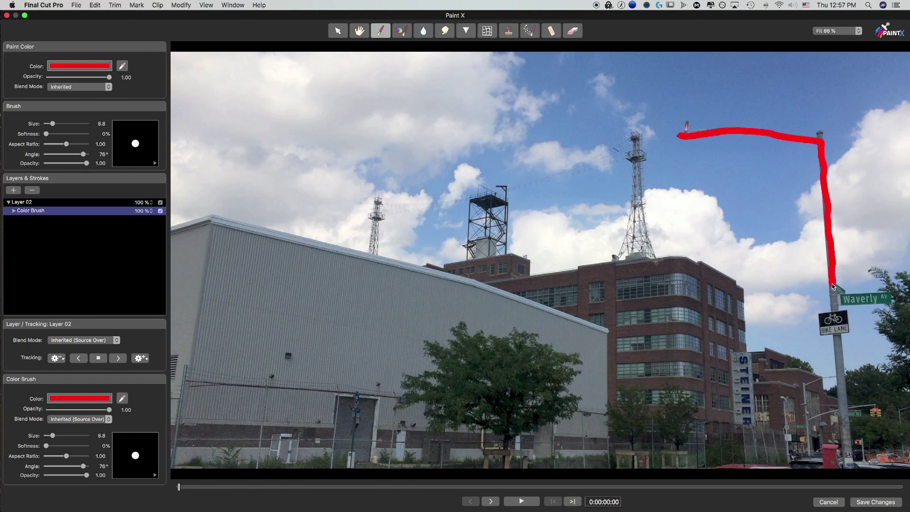
pyautogui.moveTo(832, 284); pyautogui.dragTo(833, 285)
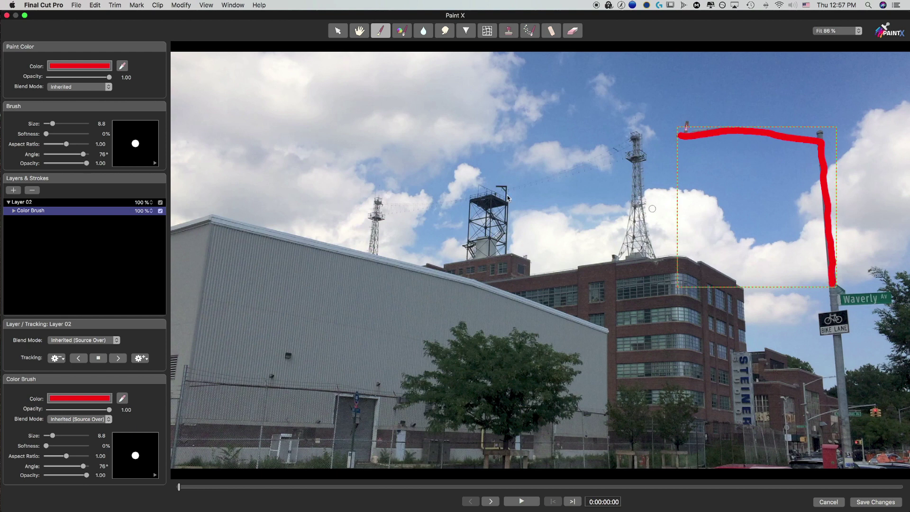
pyautogui.click(117, 357)
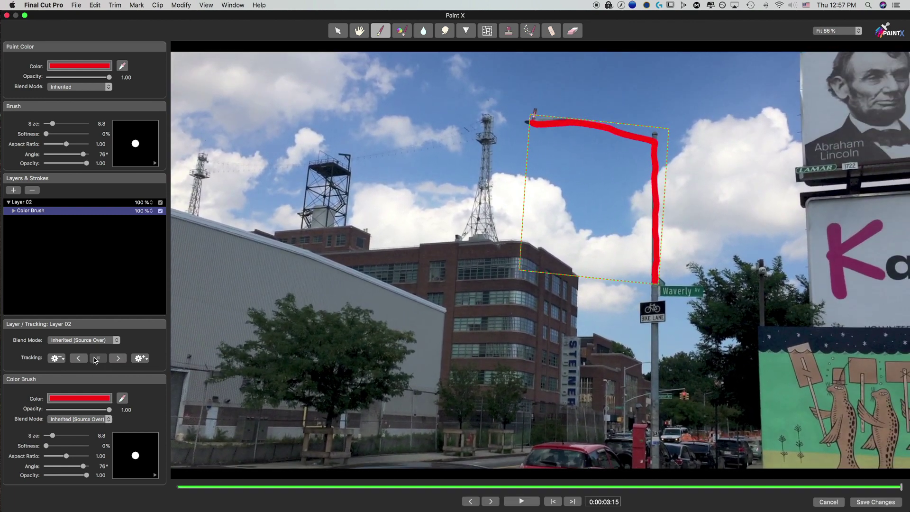
# Return to the clip's first frame and hide the red Color Brush stroke on the street lamp
pyautogui.moveTo(217, 488); pyautogui.dragTo(128, 483)
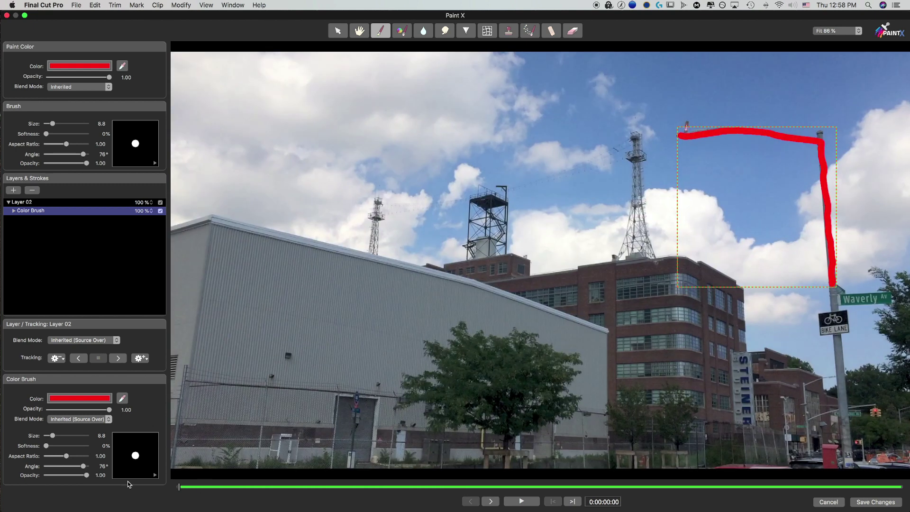
pyautogui.click(161, 212)
pyautogui.click(161, 211)
pyautogui.click(161, 211)
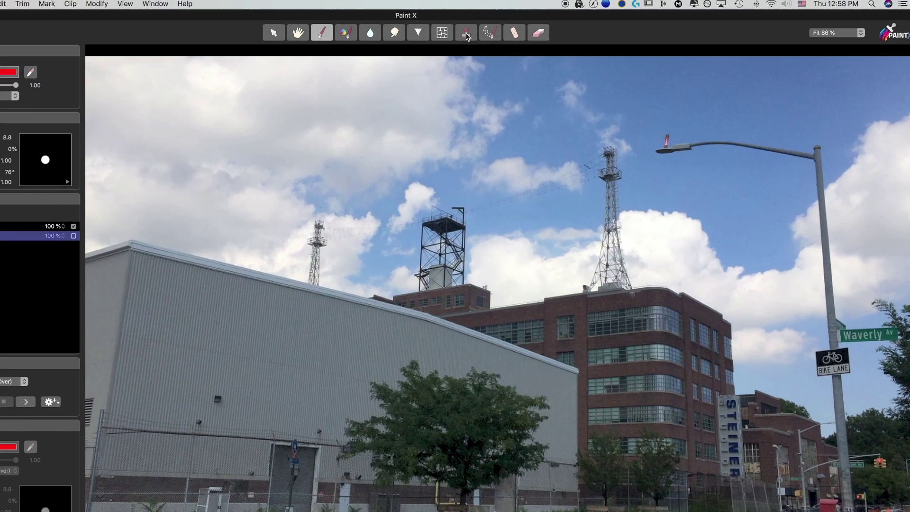
# Zoom to 200% on the lamp's arm and set up the Clone brush with 100% softness
pyautogui.click(509, 32)
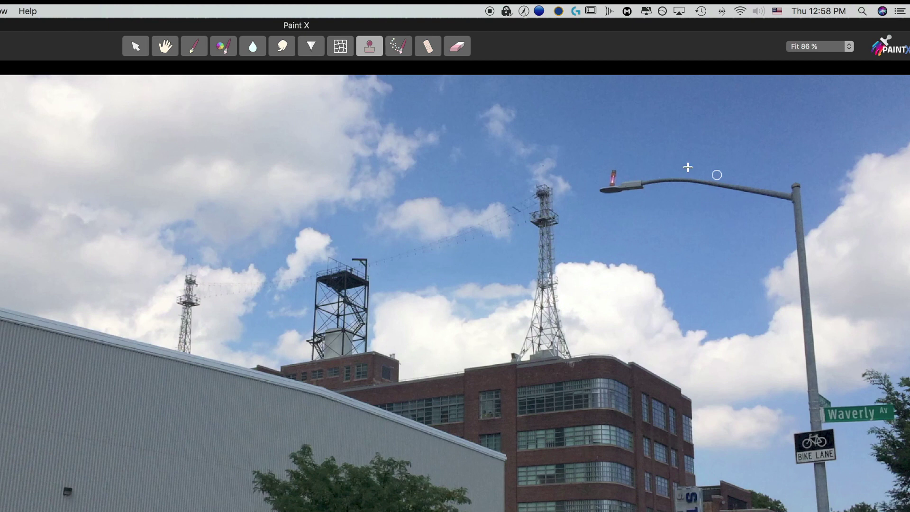
pyautogui.click(809, 46)
pyautogui.click(817, 103)
pyautogui.click(165, 46)
pyautogui.moveTo(517, 213); pyautogui.dragTo(75, 264)
pyautogui.hscroll(10, 455, 286)
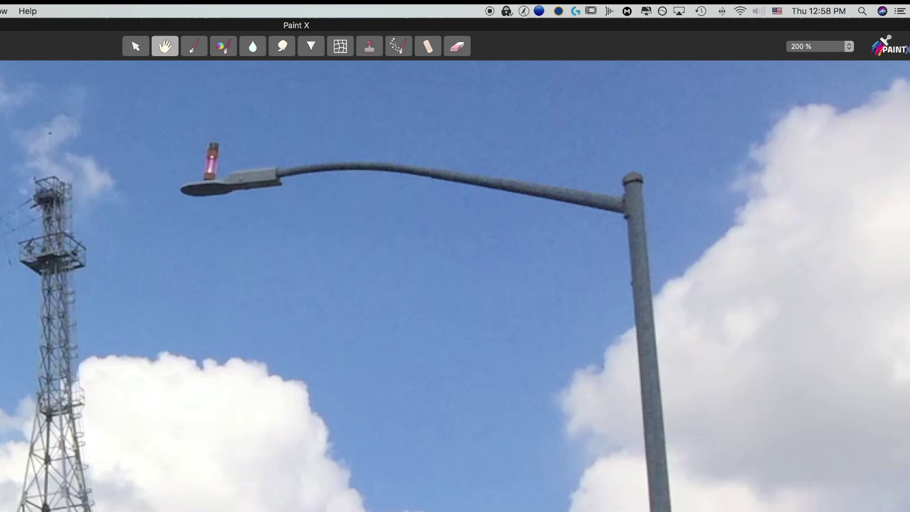
pyautogui.scroll(4, 461, 370)
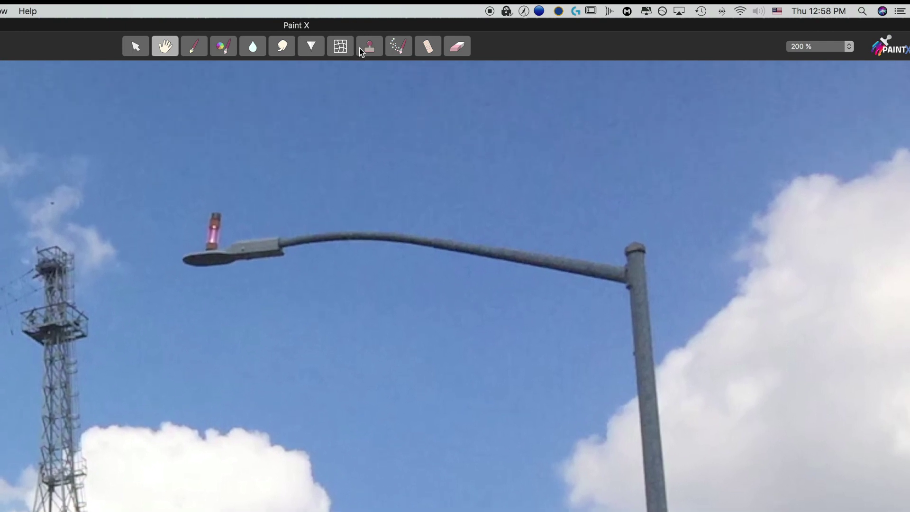
pyautogui.click(362, 50)
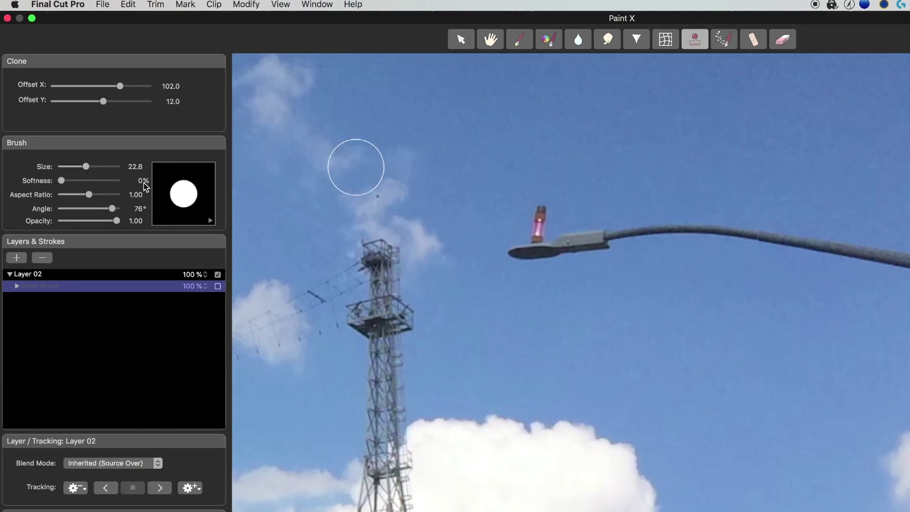
pyautogui.moveTo(62, 180); pyautogui.dragTo(120, 181)
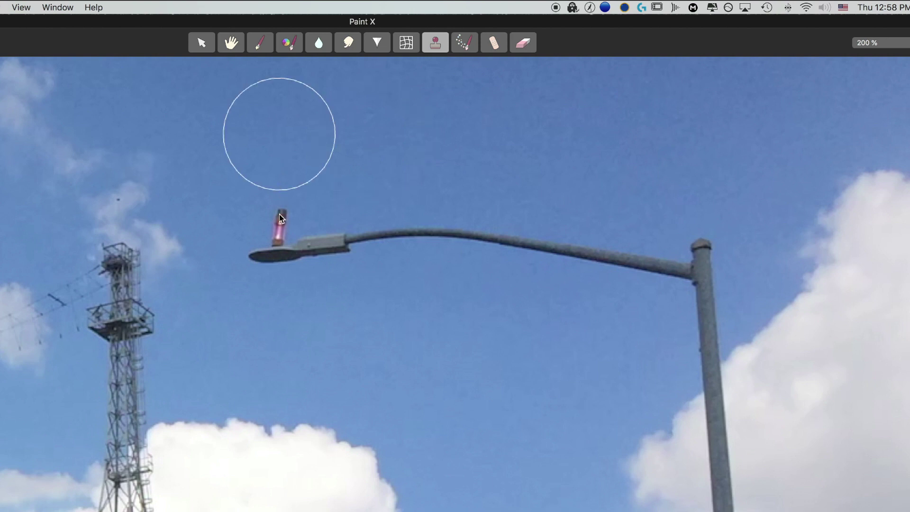
# Clone clear sky over the lamp head, its curved arm and the upper part of the pole
pyautogui.moveTo(279, 221)
pyautogui.mouseDown()
pyautogui.moveTo(262, 229)
pyautogui.moveTo(297, 222)
pyautogui.moveTo(265, 220)
pyautogui.moveTo(298, 236)
pyautogui.moveTo(255, 231)
pyautogui.moveTo(345, 237)
pyautogui.moveTo(325, 241)
pyautogui.moveTo(384, 230)
pyautogui.moveTo(660, 268)
pyautogui.moveTo(402, 242)
pyautogui.moveTo(274, 247)
pyautogui.moveTo(281, 252)
pyautogui.moveTo(268, 243)
pyautogui.moveTo(379, 245)
pyautogui.moveTo(425, 232)
pyautogui.moveTo(421, 224)
pyautogui.moveTo(425, 234)
pyautogui.moveTo(612, 255)
pyautogui.moveTo(696, 281)
pyautogui.moveTo(703, 257)
pyautogui.moveTo(711, 308)
pyautogui.moveTo(704, 289)
pyautogui.mouseUp()
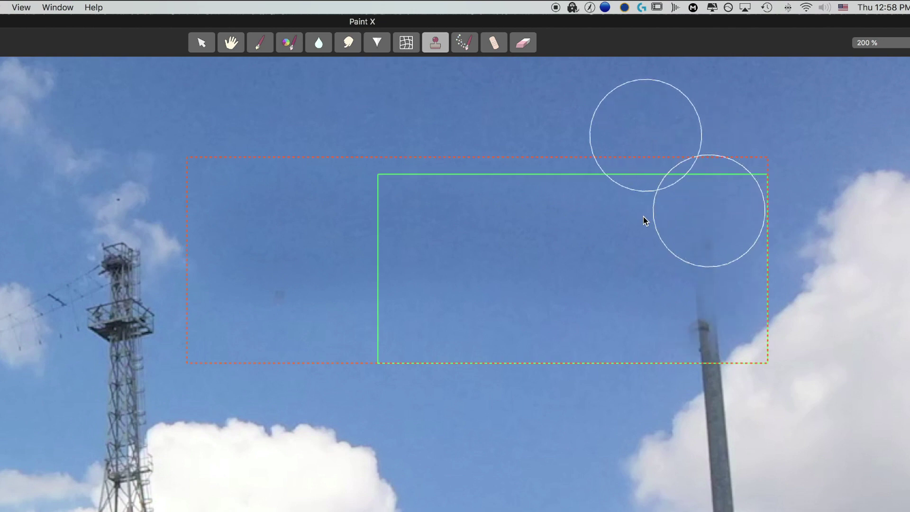
pyautogui.moveTo(694, 300)
pyautogui.mouseDown()
pyautogui.moveTo(705, 336)
pyautogui.moveTo(704, 272)
pyautogui.mouseUp()
pyautogui.moveTo(701, 329)
pyautogui.mouseDown()
pyautogui.moveTo(709, 337)
pyautogui.moveTo(678, 351)
pyautogui.mouseUp()
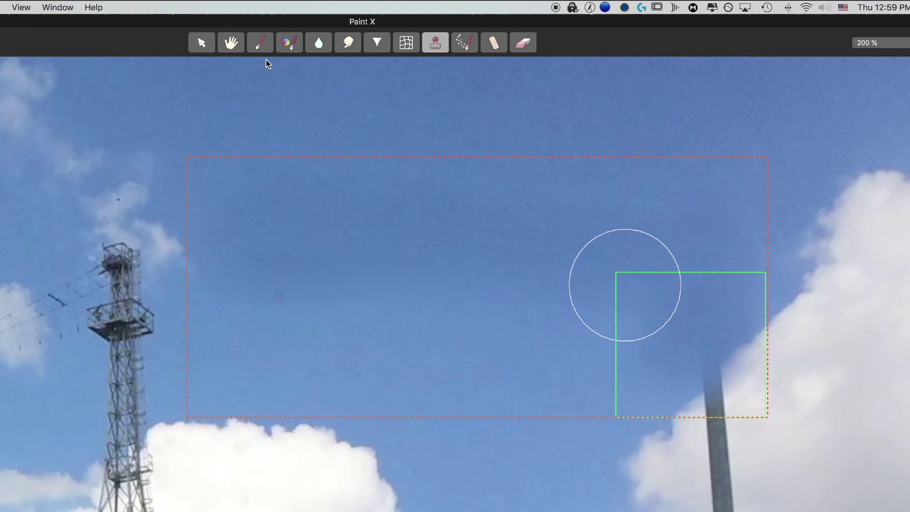
# Sample the cloud beside the pole and clone it over the pole down to just above the Waverly Av sign
pyautogui.click(232, 43)
pyautogui.moveTo(311, 291); pyautogui.dragTo(366, 85)
pyautogui.moveTo(468, 351); pyautogui.dragTo(412, 330)
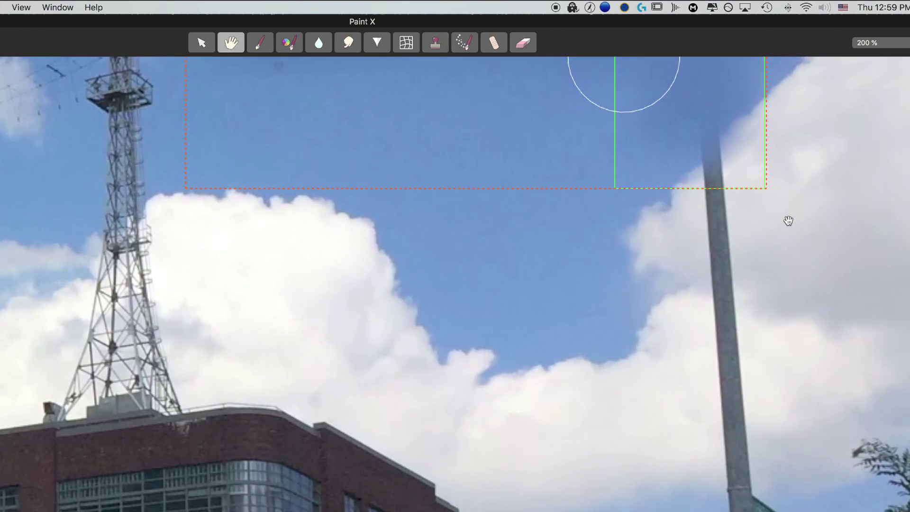
pyautogui.click(437, 44)
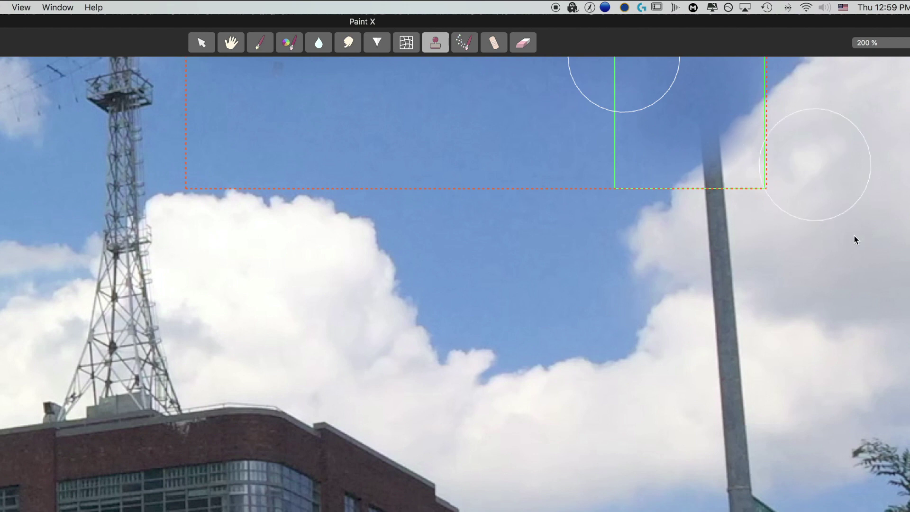
pyautogui.keyDown('alt'); pyautogui.click(863, 224); pyautogui.keyUp('alt')
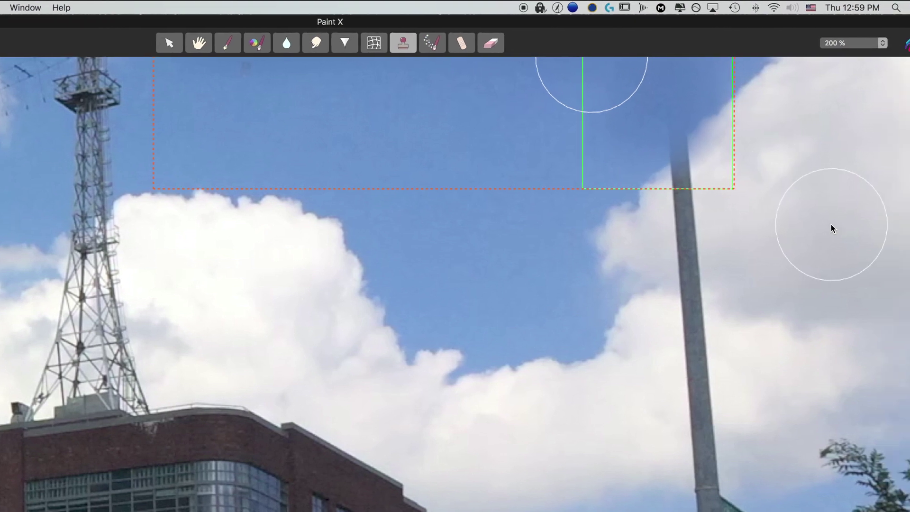
pyautogui.moveTo(726, 220); pyautogui.dragTo(720, 263)
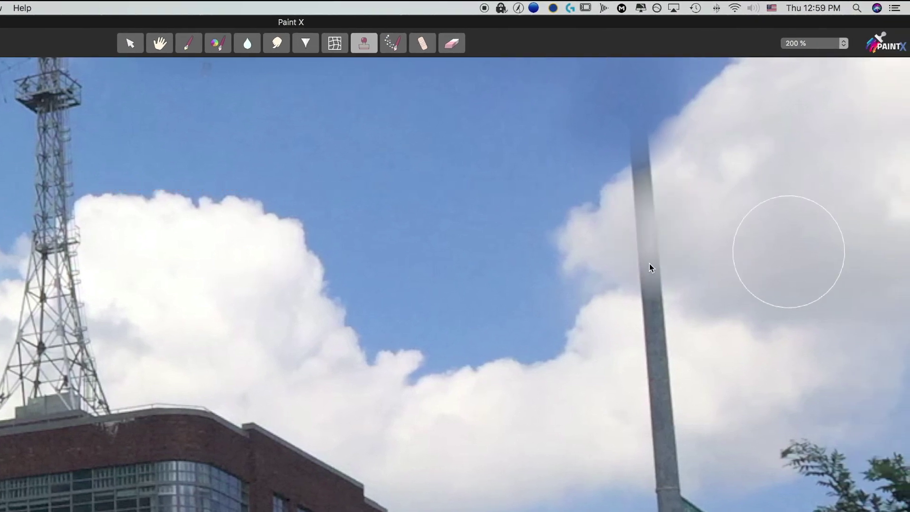
pyautogui.moveTo(650, 268); pyautogui.dragTo(660, 370)
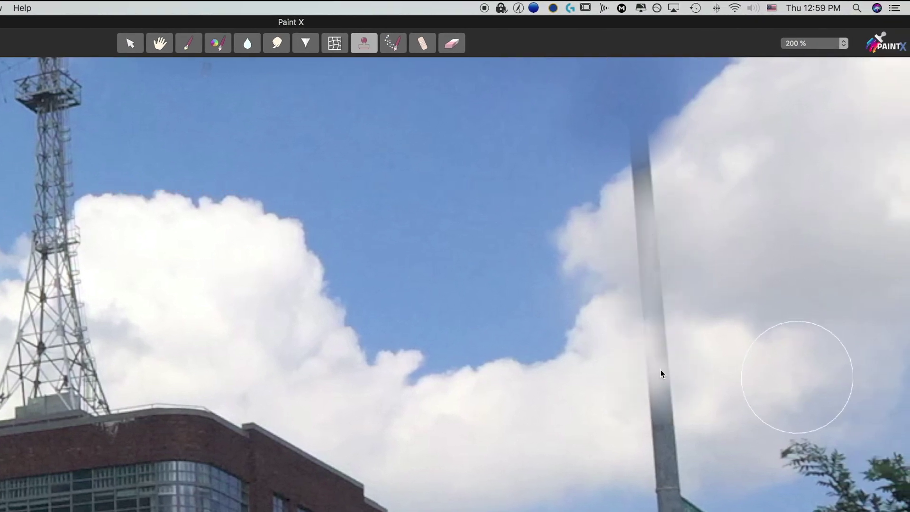
pyautogui.moveTo(656, 325); pyautogui.dragTo(654, 256)
pyautogui.moveTo(655, 223)
pyautogui.mouseDown()
pyautogui.moveTo(651, 188)
pyautogui.moveTo(655, 204)
pyautogui.moveTo(666, 201)
pyautogui.moveTo(673, 439)
pyautogui.moveTo(644, 439)
pyautogui.moveTo(623, 418)
pyautogui.mouseUp()
pyautogui.click(665, 379)
# Resample the nearby cloud and touch up the upper stretch of the removed pole, undoing one unwanted clone dab
pyautogui.keyDown('alt'); pyautogui.click(750, 255); pyautogui.keyUp('alt')
pyautogui.click(647, 169)
pyautogui.press('super+z')
pyautogui.click(744, 172)
pyautogui.keyDown('alt'); pyautogui.click(748, 174); pyautogui.keyUp('alt')
pyautogui.click(653, 193)
# Restore a clean pole top above the street sign using an Erase brush with 0% softness, 0.10 aspect ratio and 72° angle
pyautogui.click(452, 43)
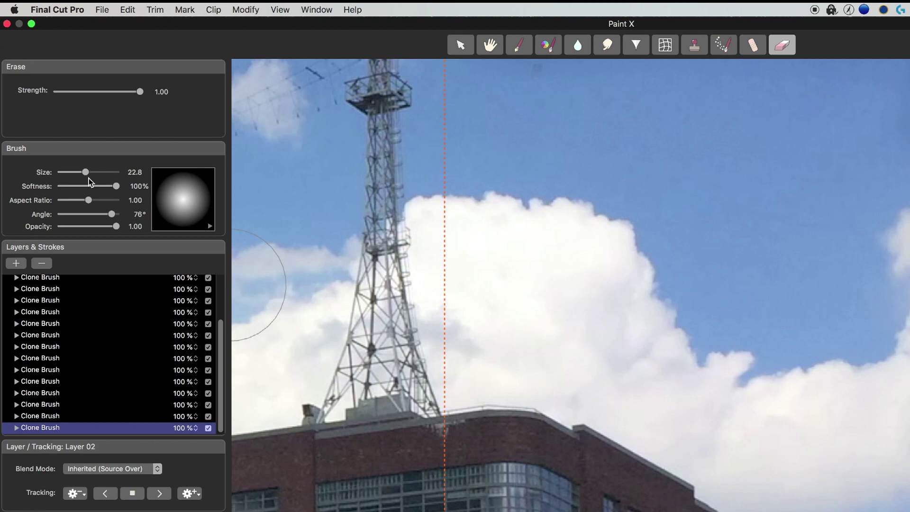
pyautogui.moveTo(110, 187); pyautogui.dragTo(4, 190)
pyautogui.moveTo(79, 205); pyautogui.dragTo(4, 203)
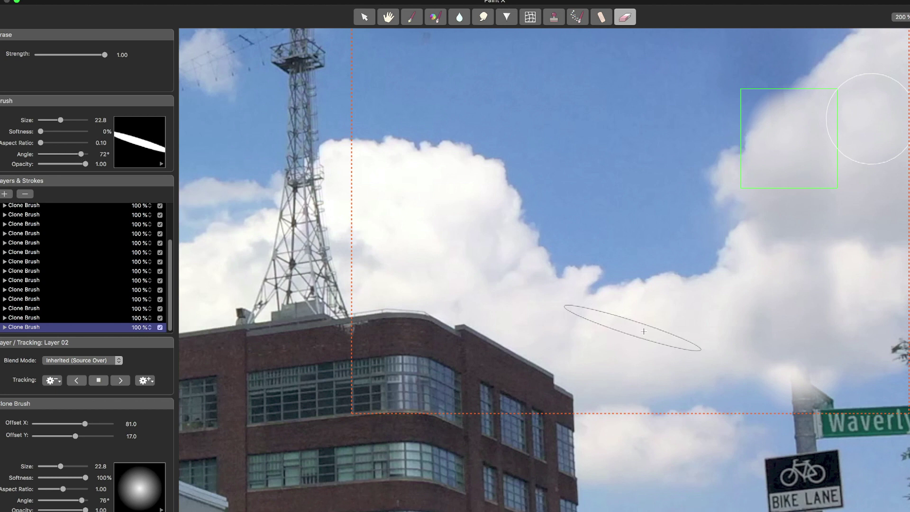
pyautogui.click(789, 385)
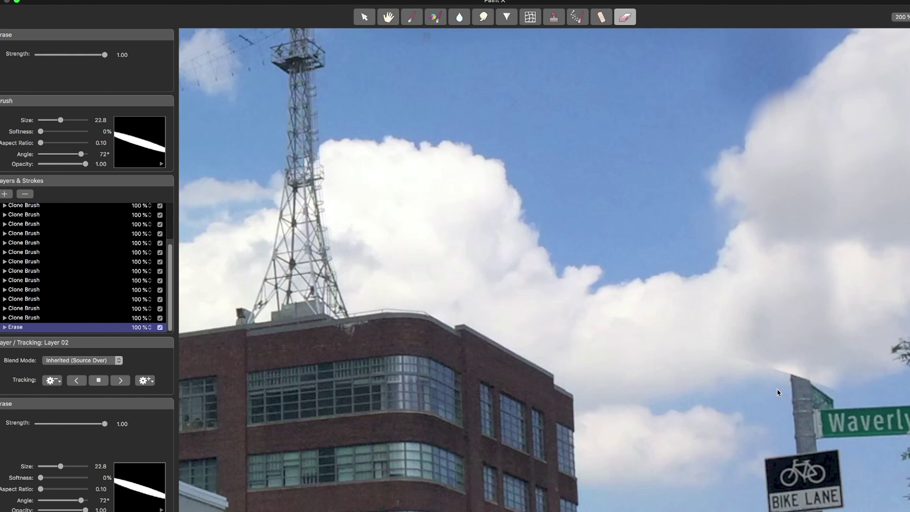
pyautogui.press('super+z')
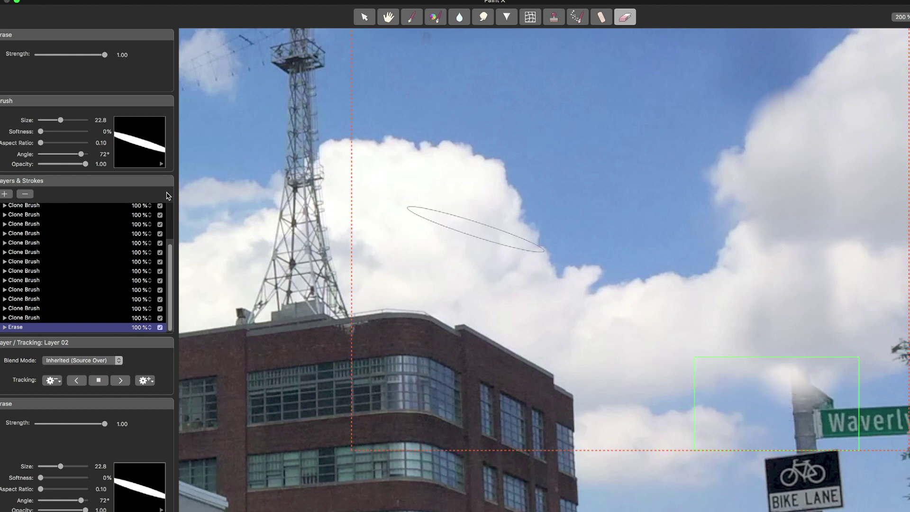
# Select Layer 02, fit the whole frame in the viewer and play the clip to check the tracked clone strokes
pyautogui.scroll(5, 77, 241)
pyautogui.click(29, 210)
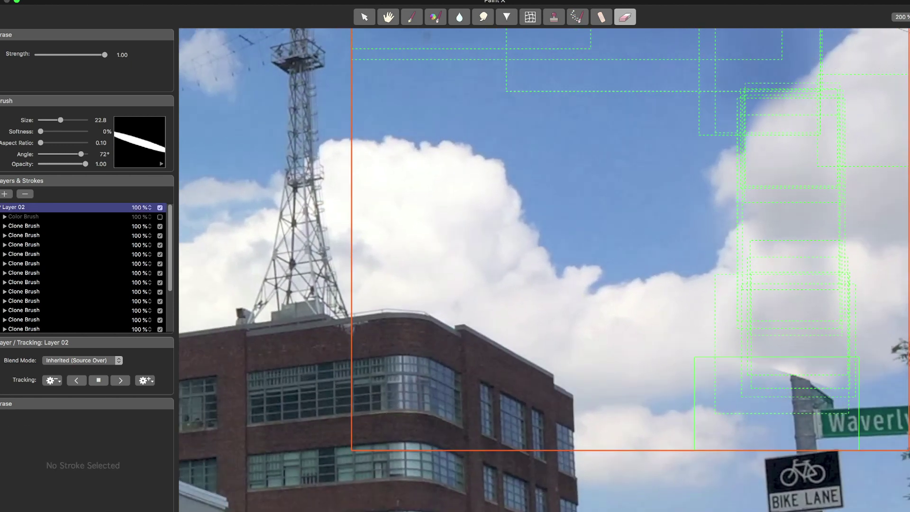
pyautogui.click(908, 20)
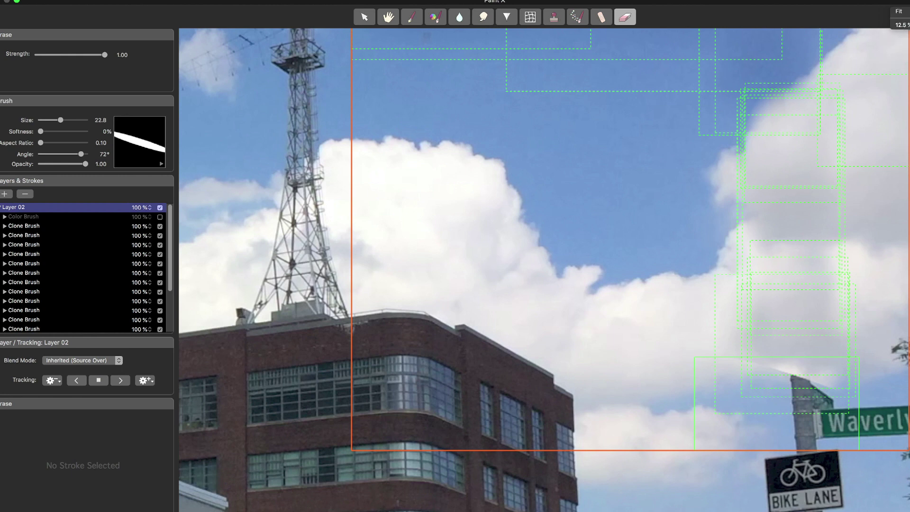
pyautogui.click(905, 13)
pyautogui.press('space')
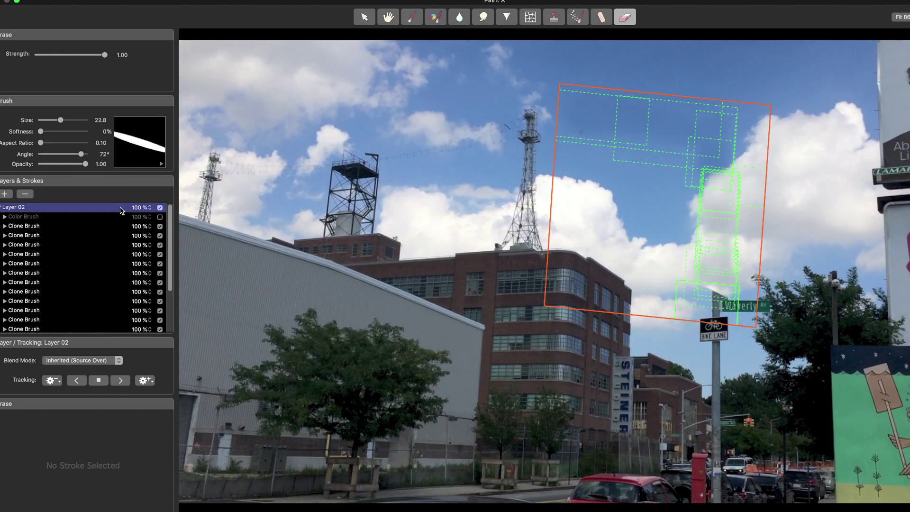
# Deselect the Erase stroke to clear the outlines, and save the changes to return to the Final Cut Pro timeline
pyautogui.click(145, 199)
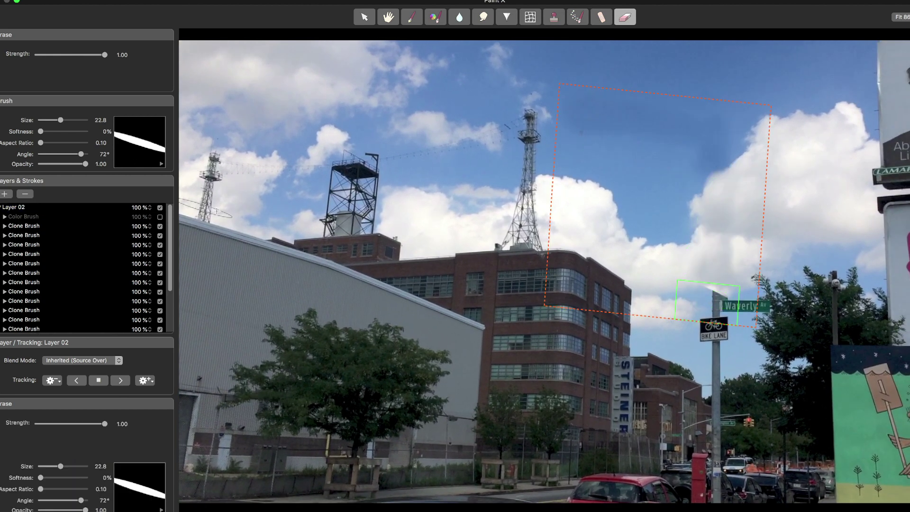
pyautogui.scroll(-2, 95, 283)
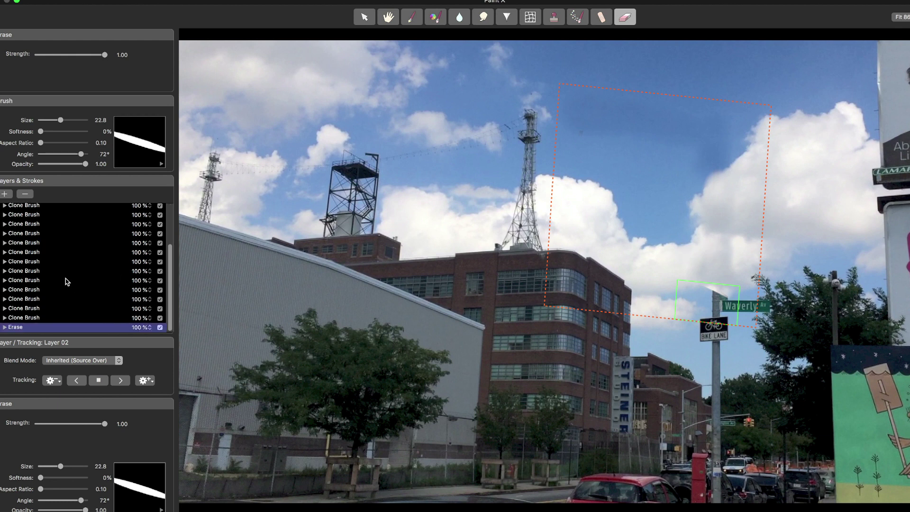
pyautogui.keyDown('super'); pyautogui.click(23, 327); pyautogui.keyUp('super')
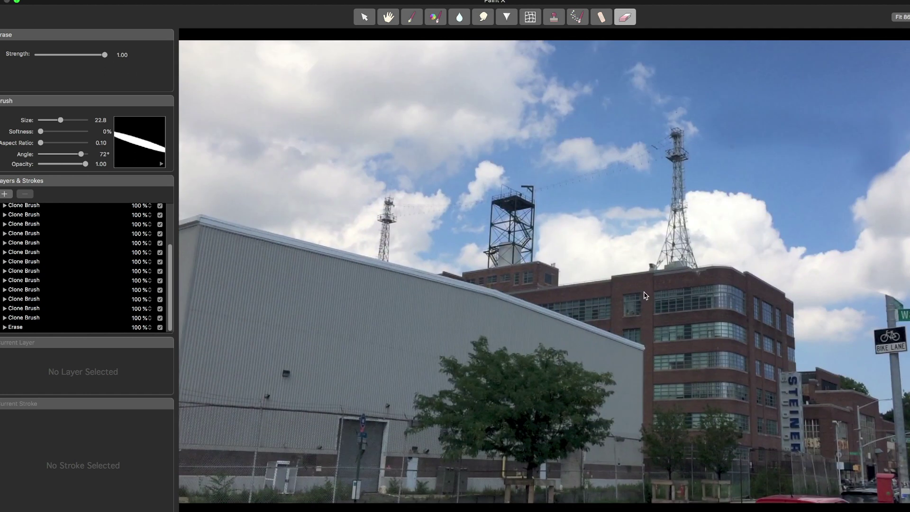
pyautogui.press('super+s')
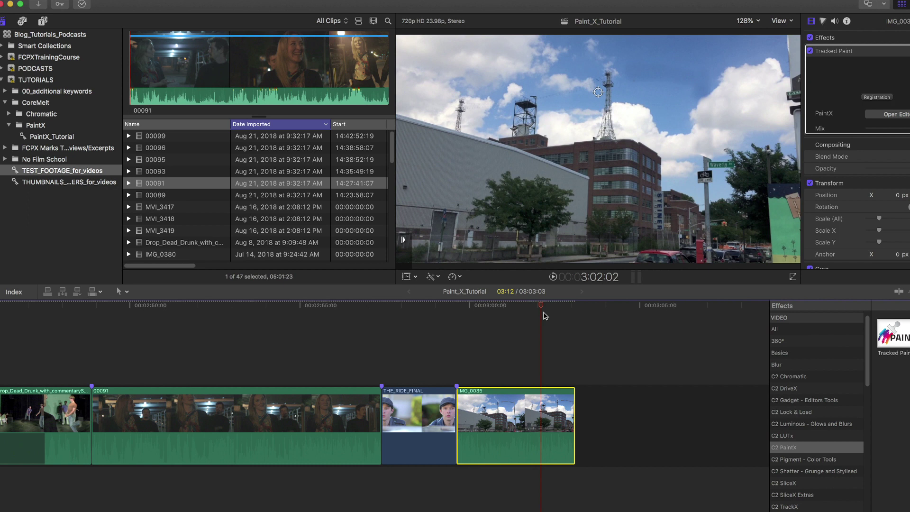